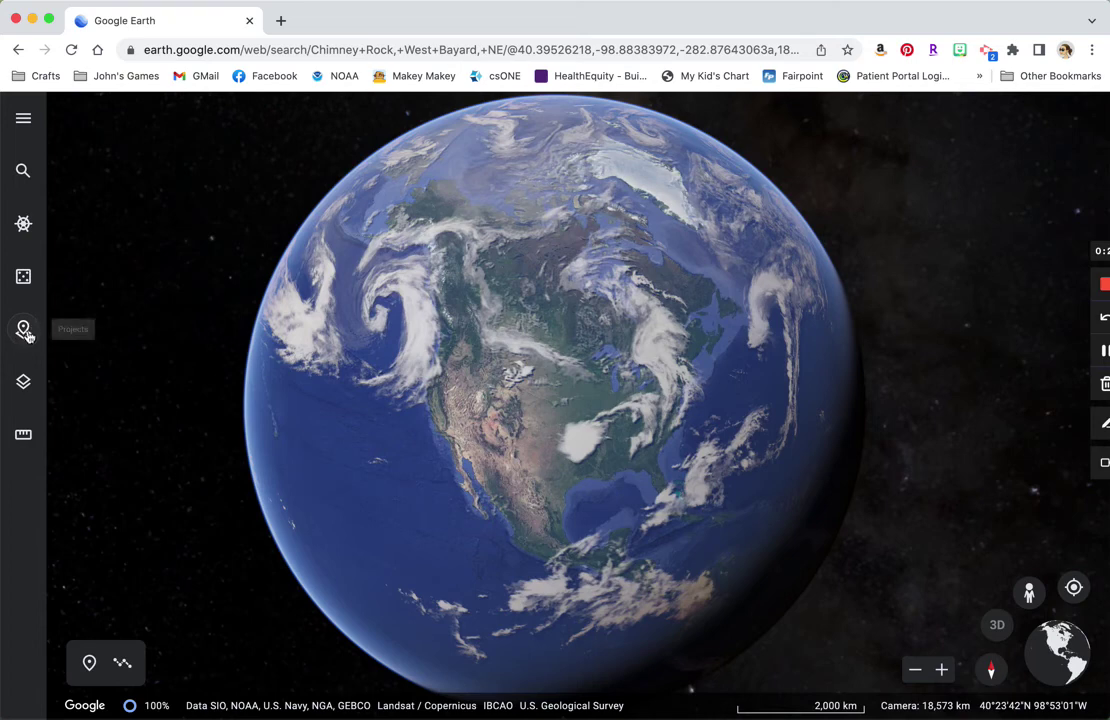
Step: Create a new project in Google Drive and title it "Oregon Trail"
click(24, 330)
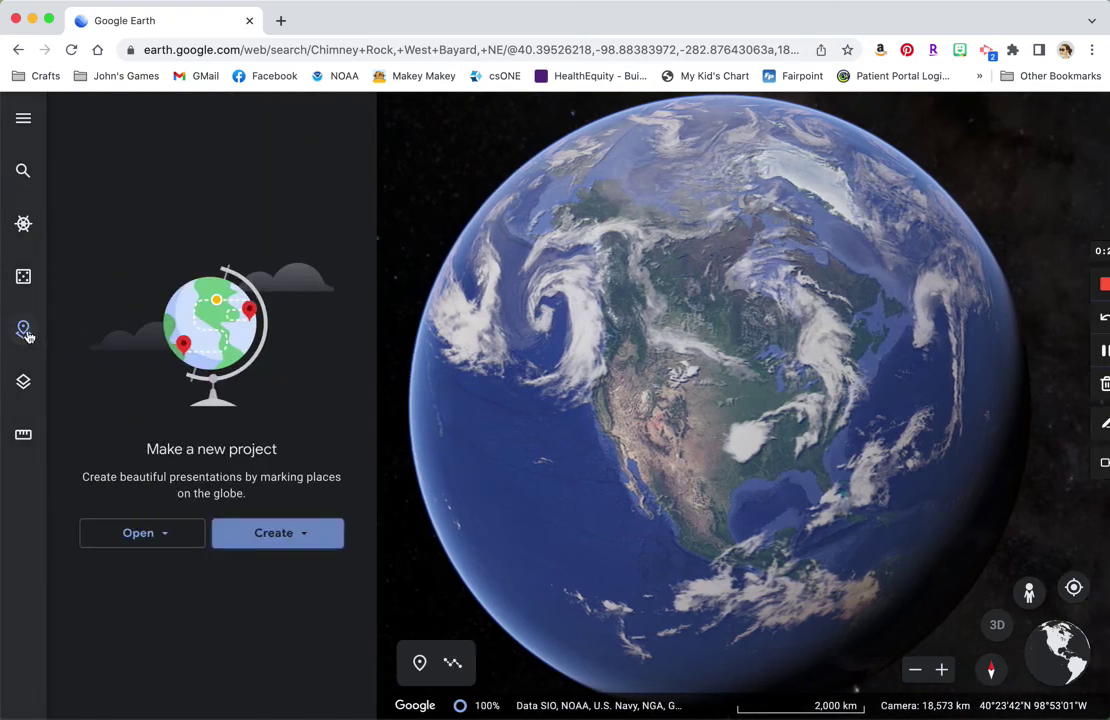
click(309, 540)
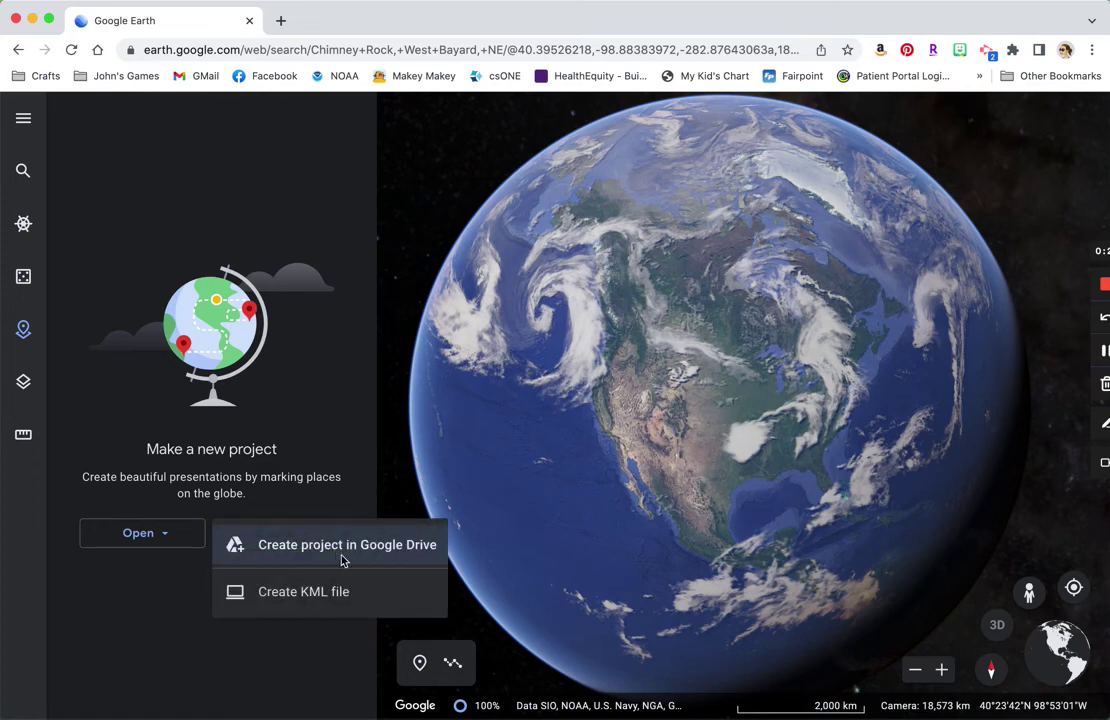
click(336, 558)
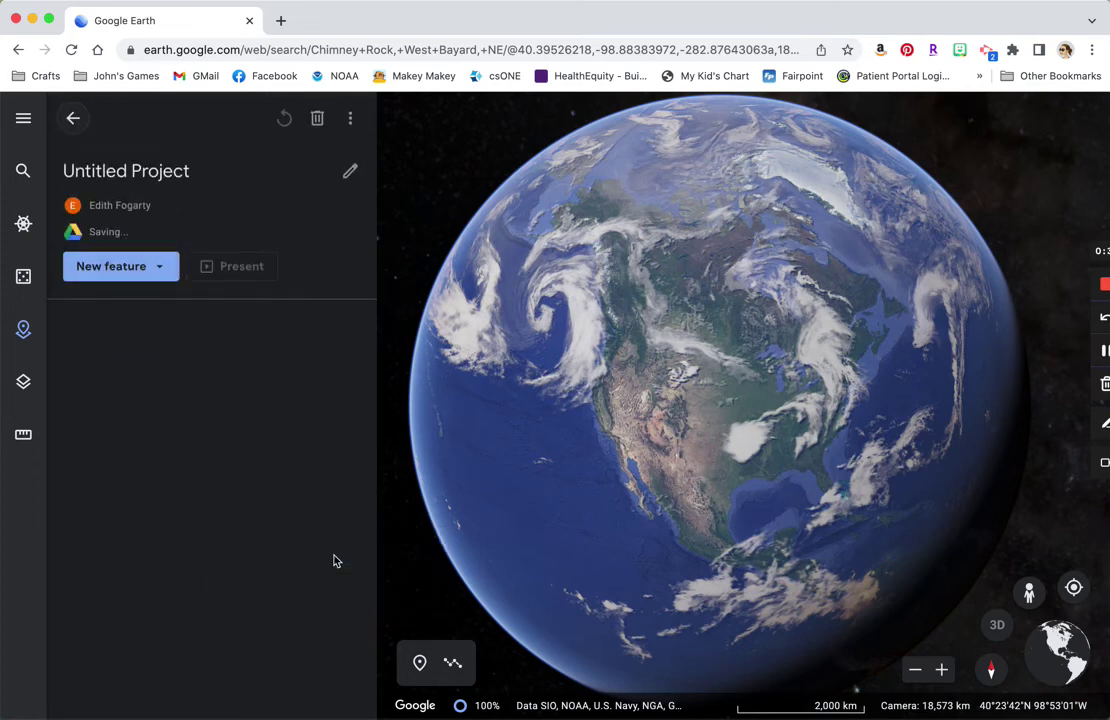
click(175, 176)
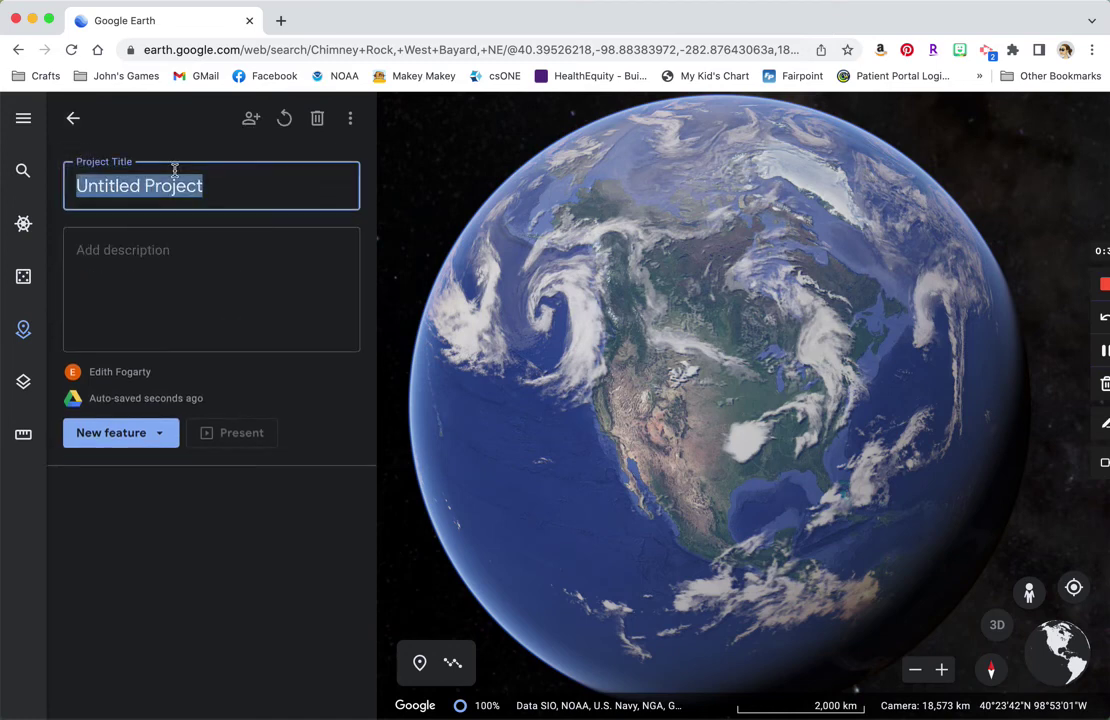
text(Oregon T)
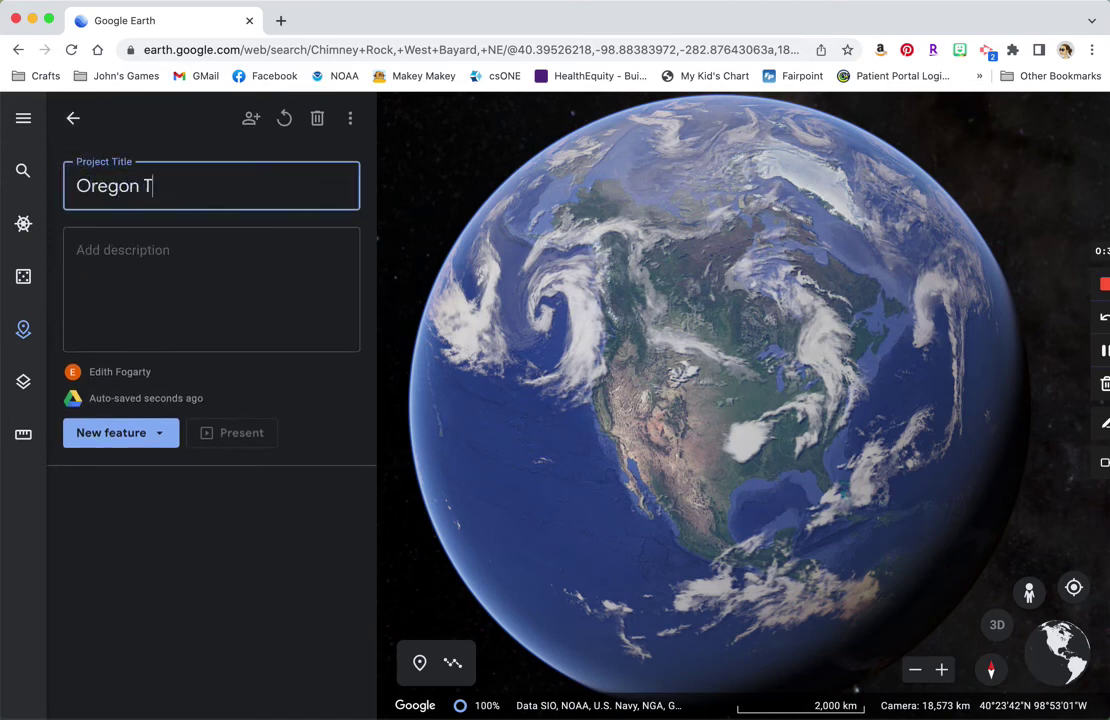
text(rail)
click(155, 496)
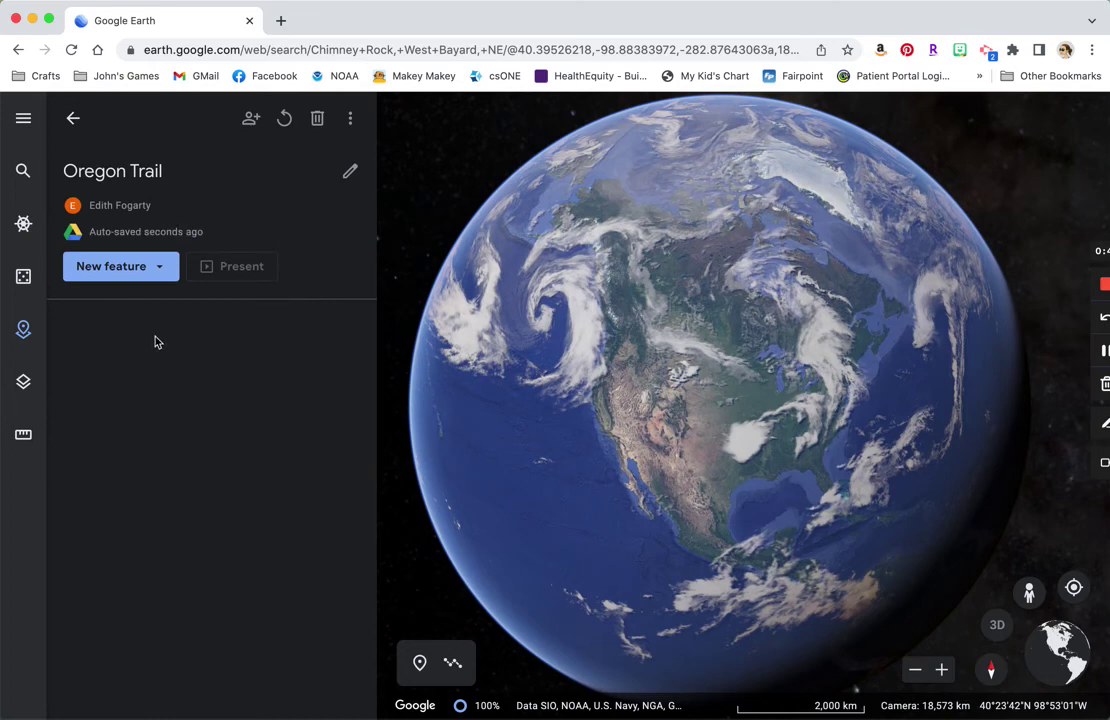
Step: Search for a place to add to the project and fly to Independence, Missouri
click(157, 269)
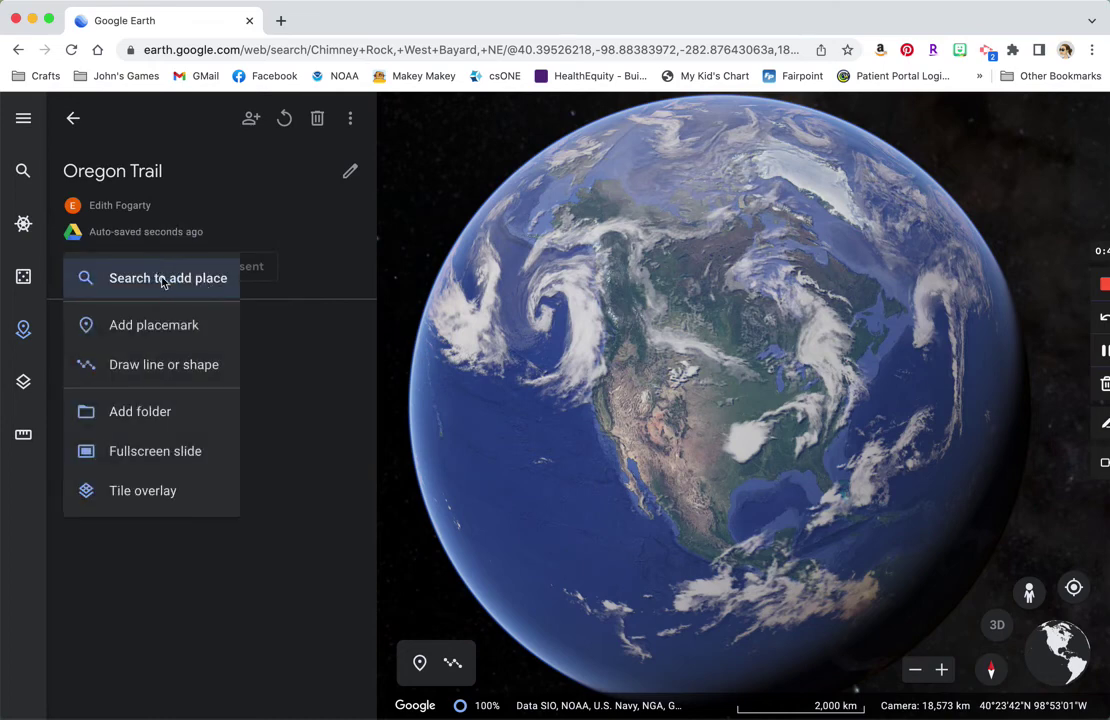
click(141, 288)
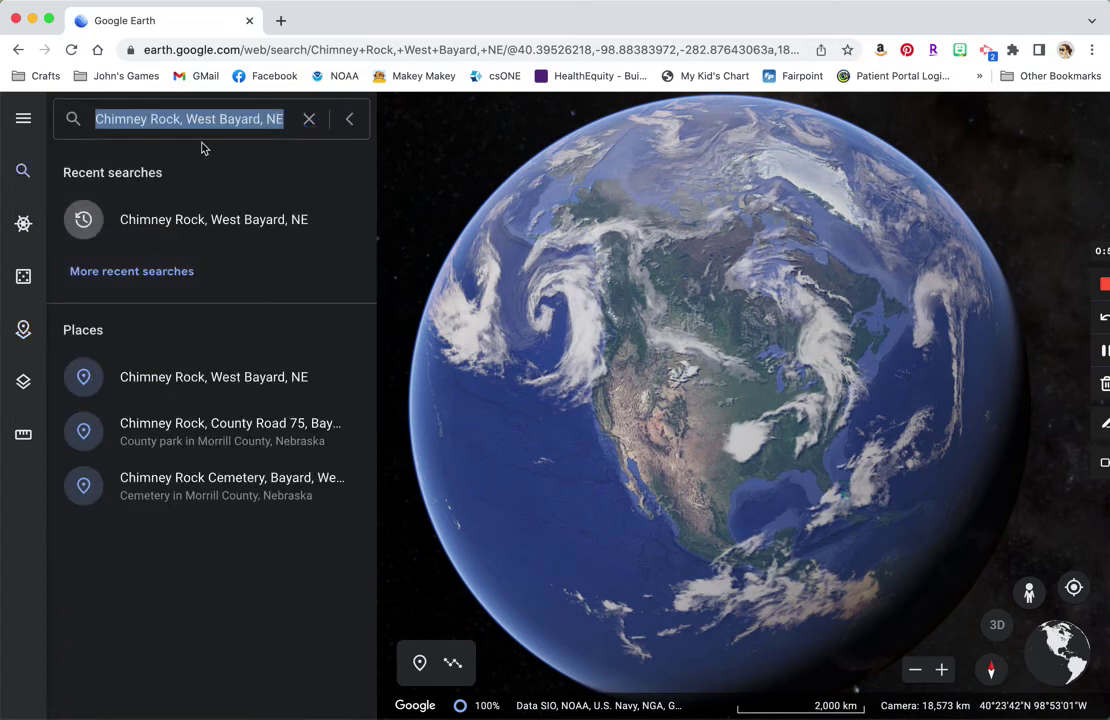
text(in)
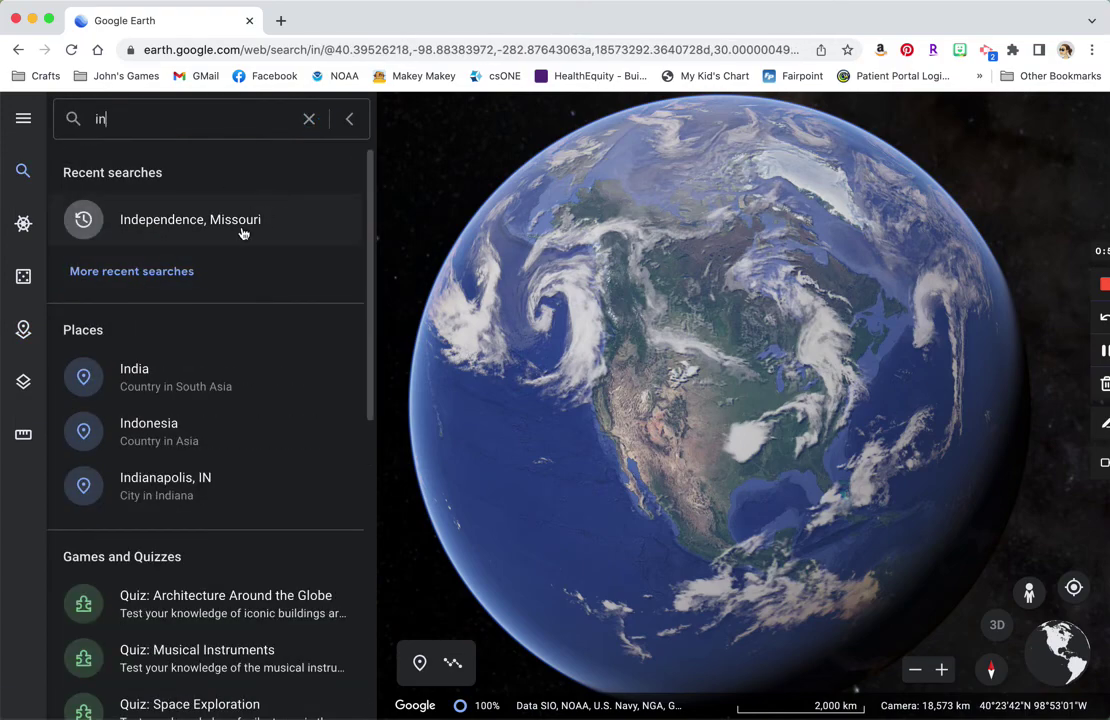
click(190, 220)
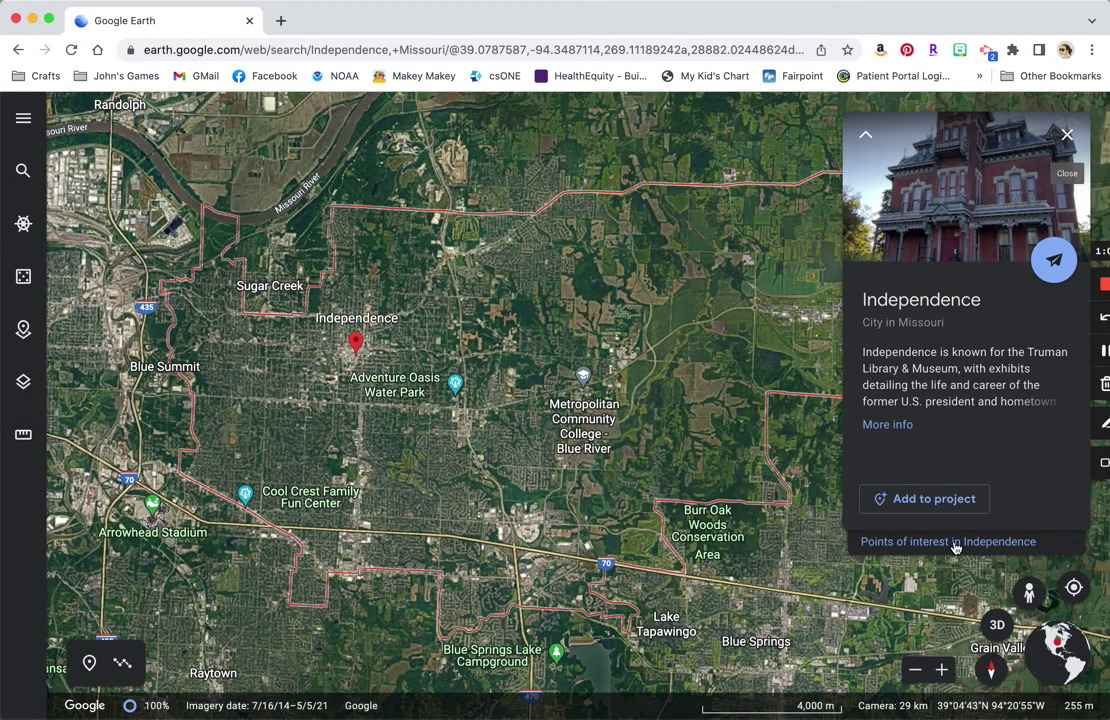
Step: Browse the points of interest in Independence to the National Frontier Trails Museum and fly to it
click(955, 543)
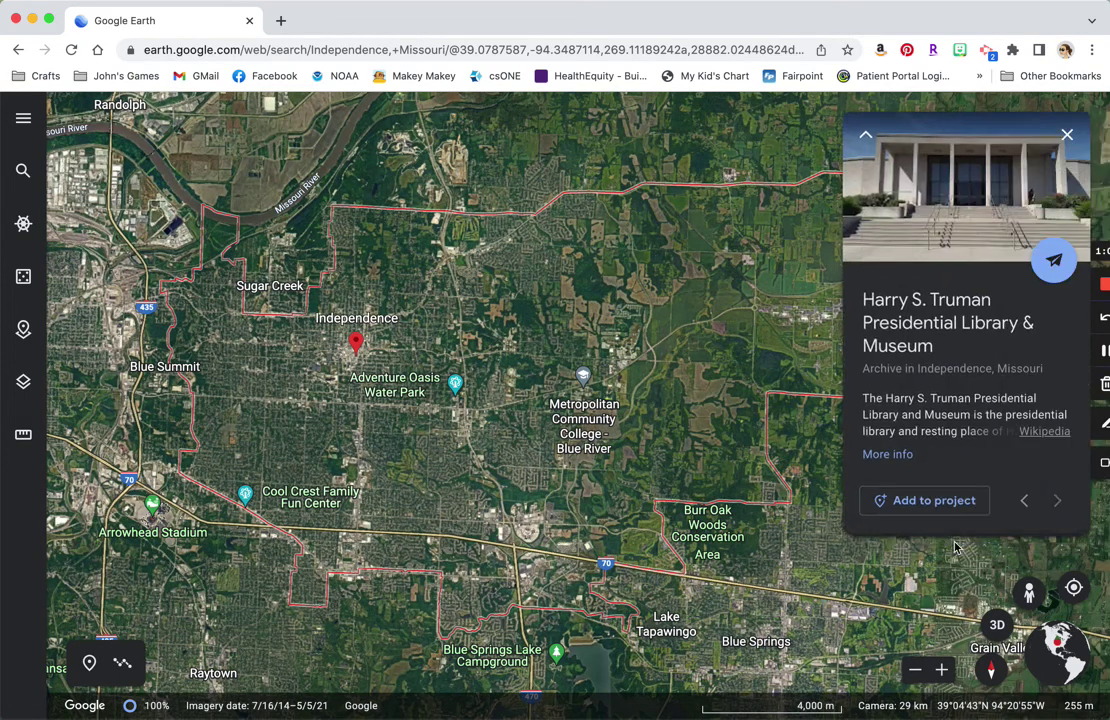
click(1059, 502)
click(1059, 502)
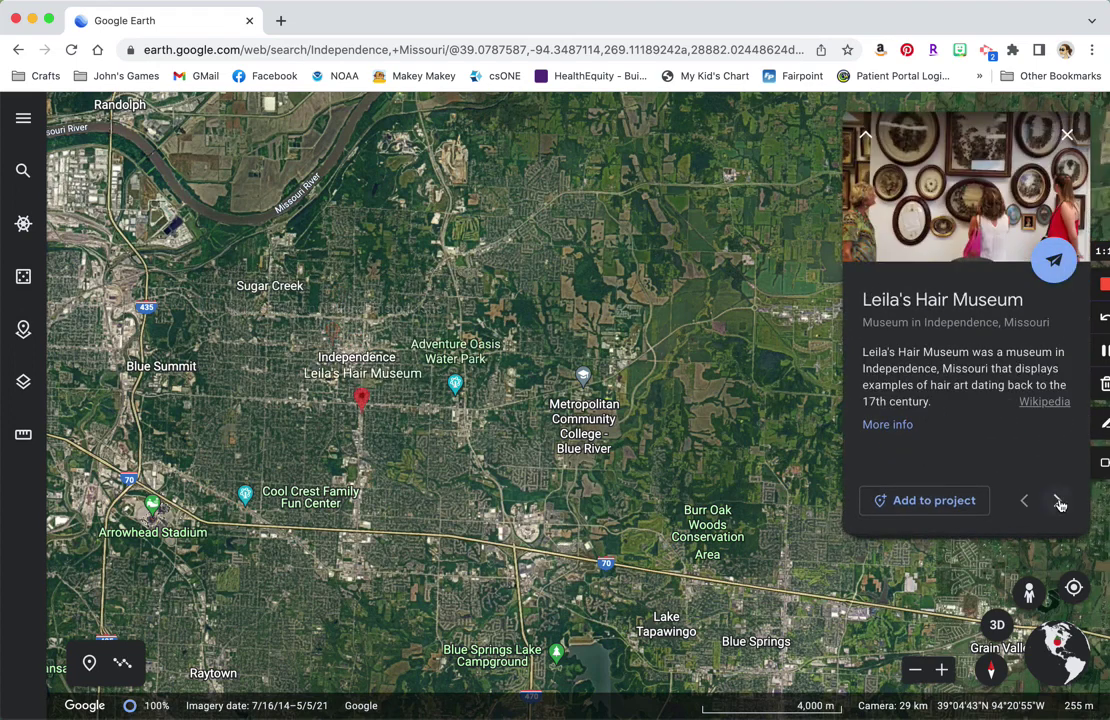
click(1059, 502)
click(1059, 502)
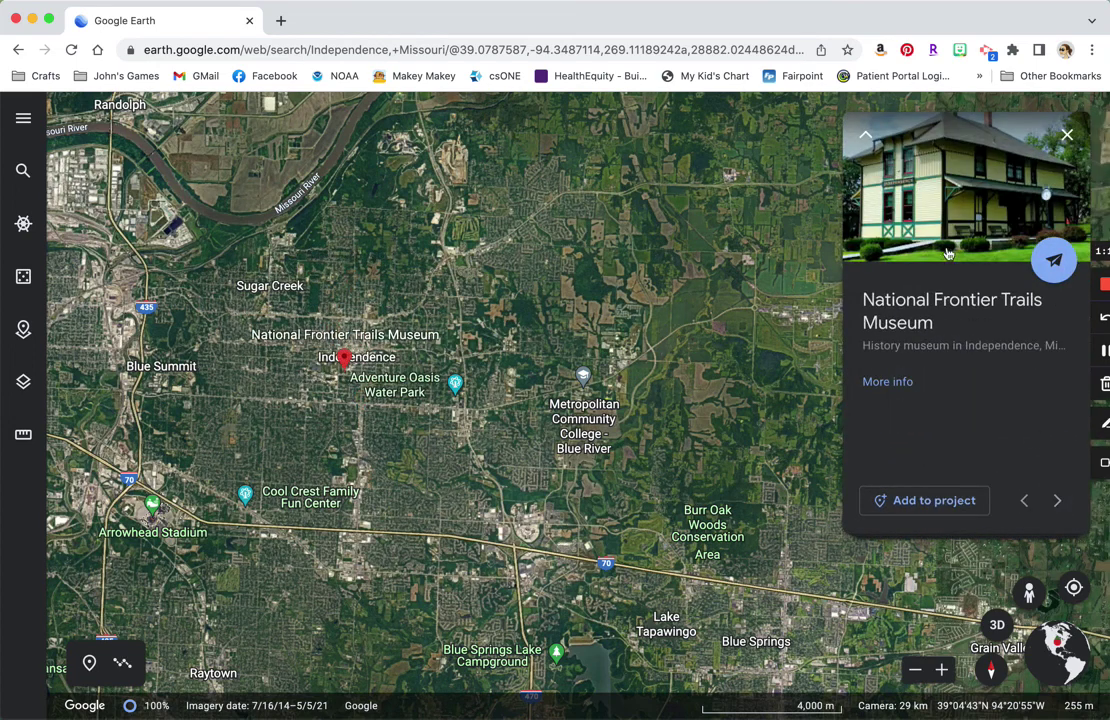
click(1057, 262)
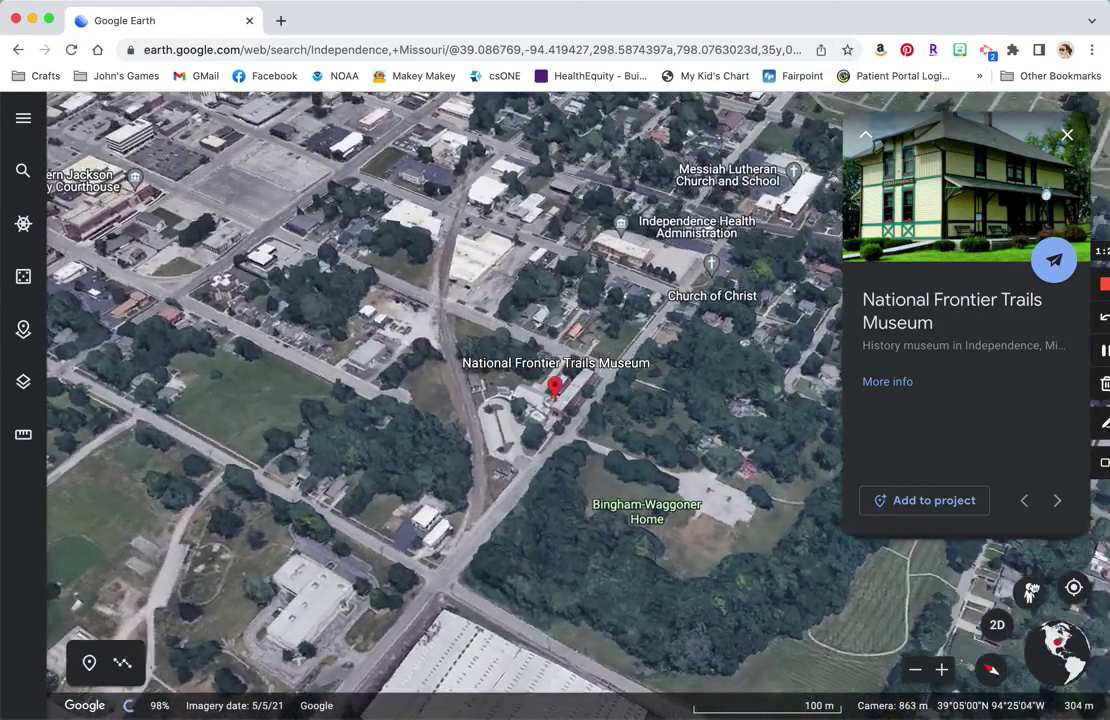
Step: Enter the photo sphere inside the National Frontier Trails Museum and turn the view toward the Caravans of Culture display and covered wagon
click(1029, 592)
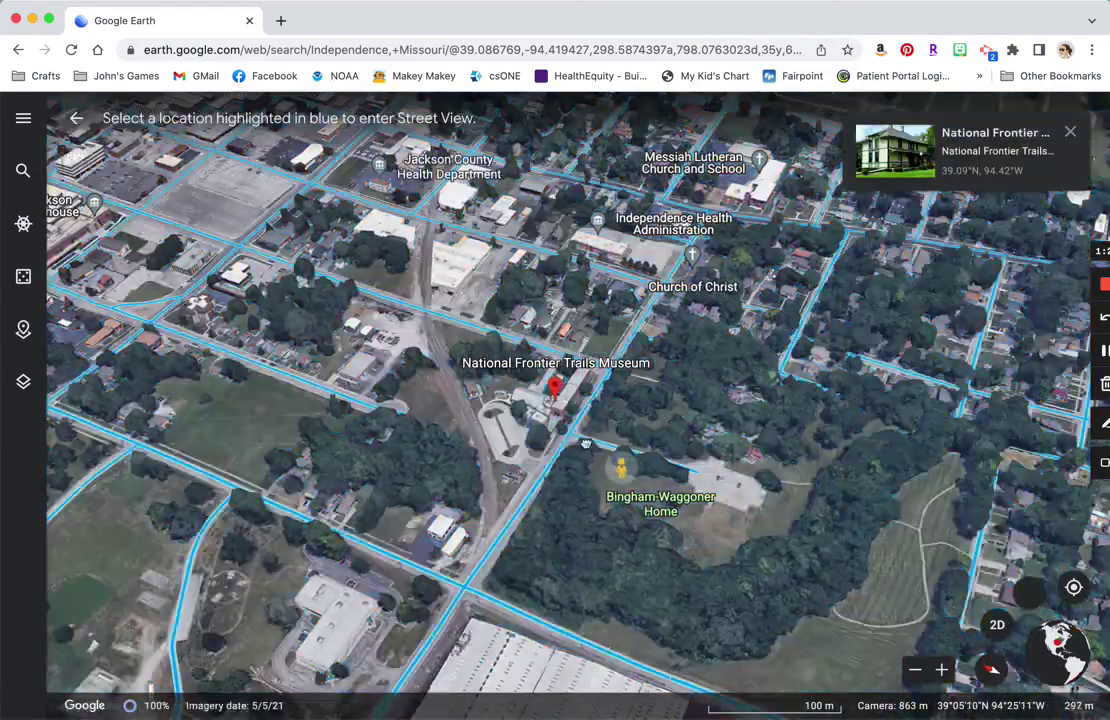
click(542, 396)
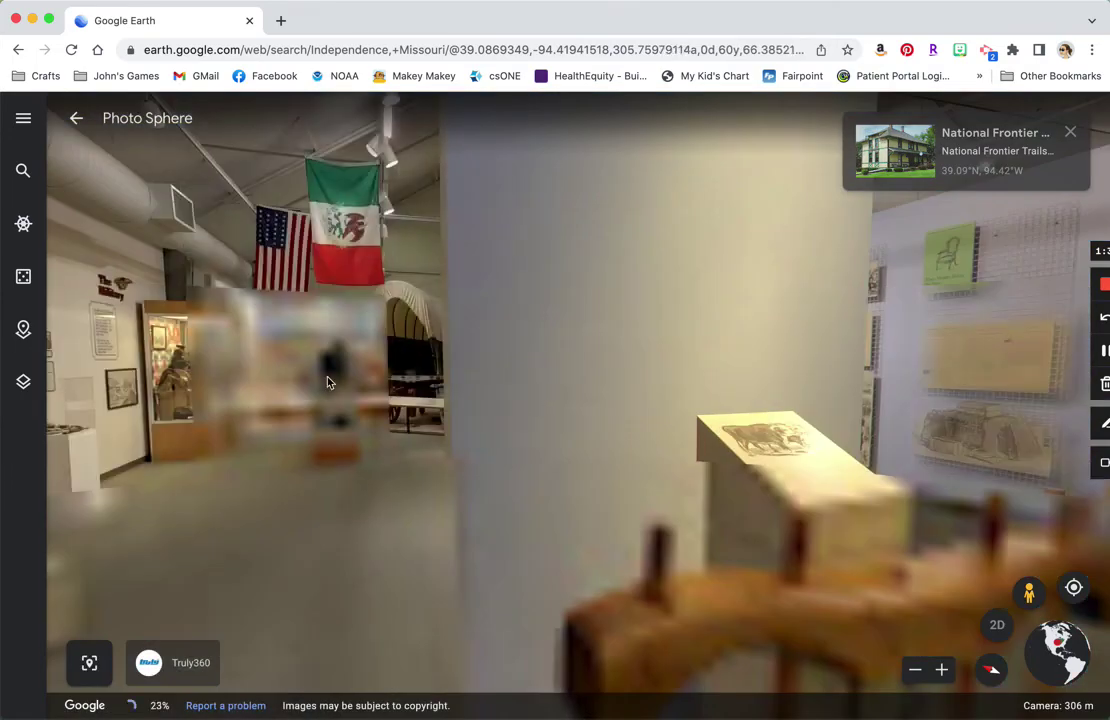
drag(397, 365, 613, 368)
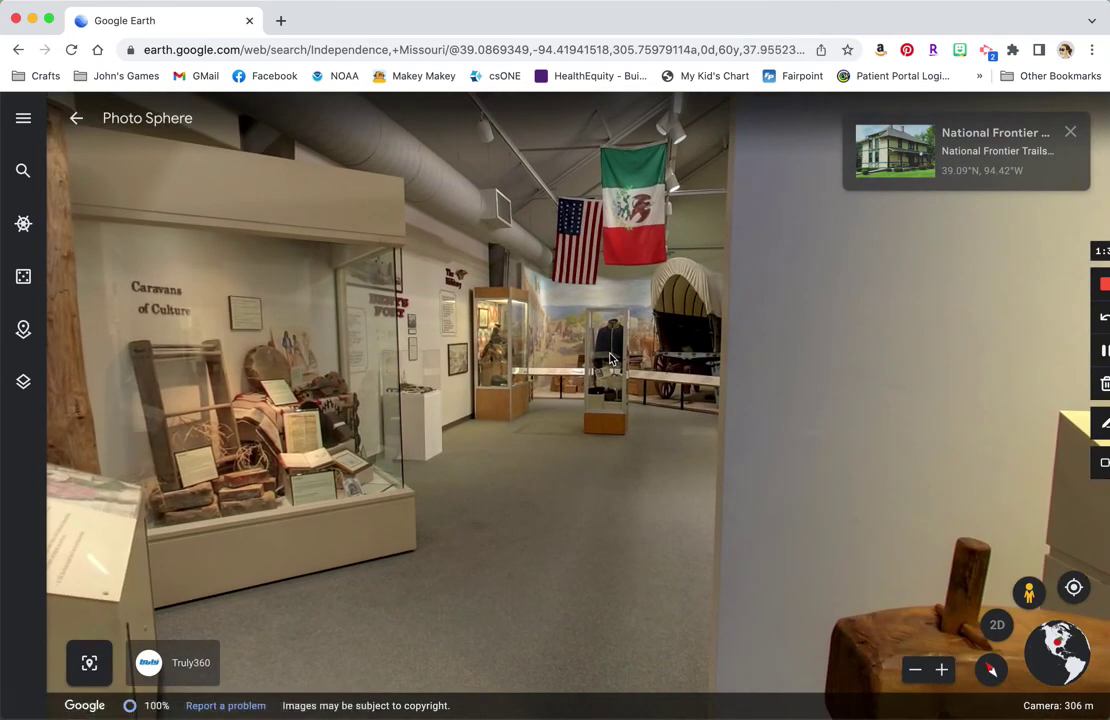
Step: Capture this museum view as a placemark titled "Independence, Missouri" with the description "This was the starting point on the Oregon Trail."
click(89, 665)
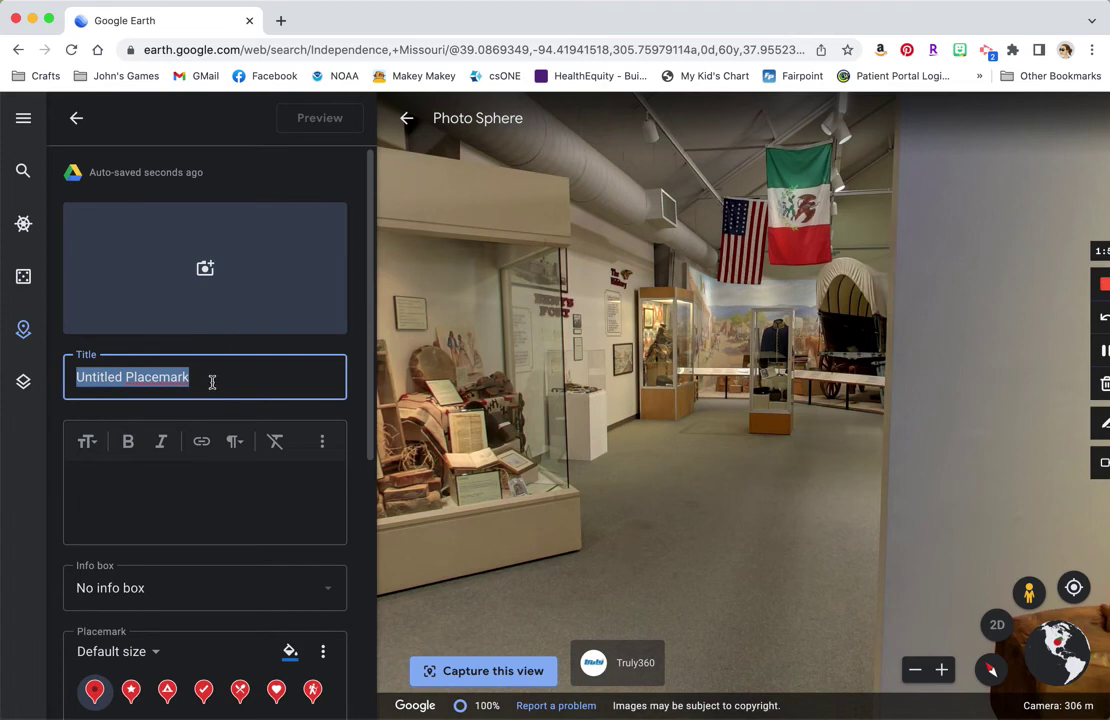
text(Independence, Missouri)
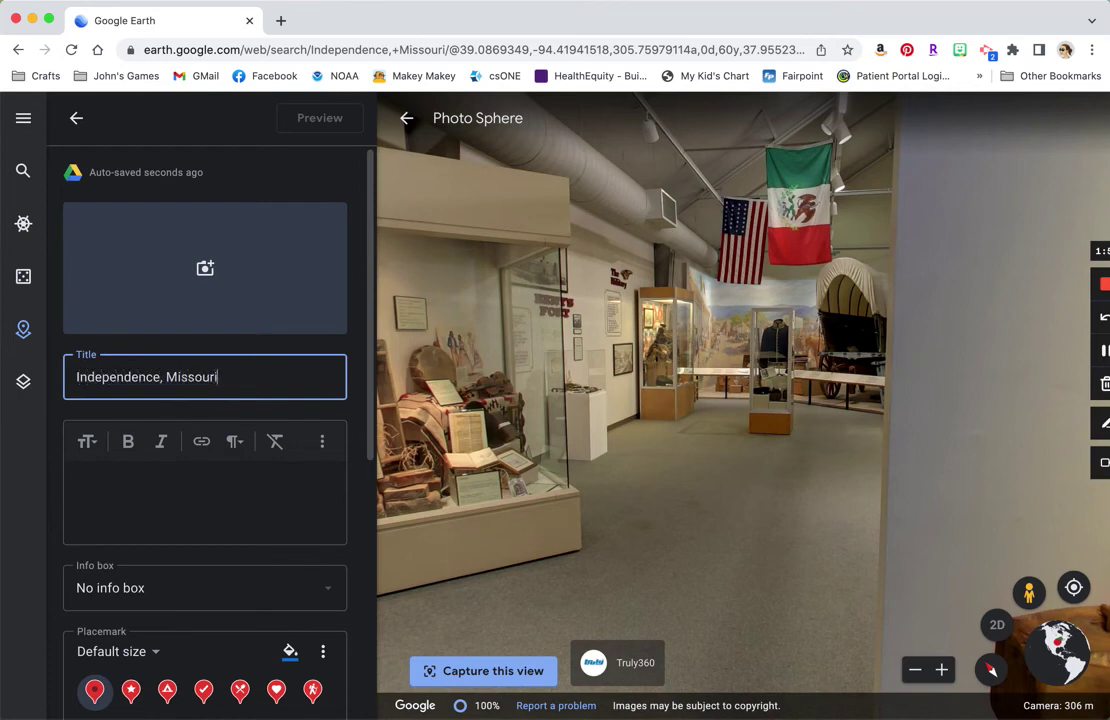
click(211, 493)
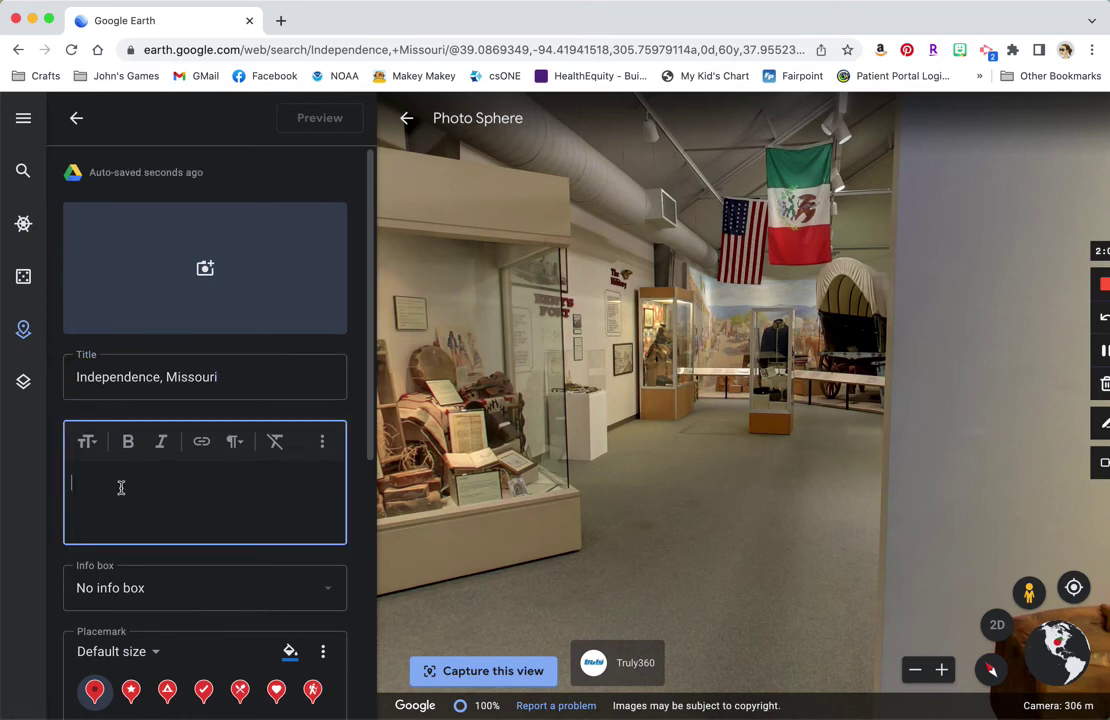
text(This was the starting po)
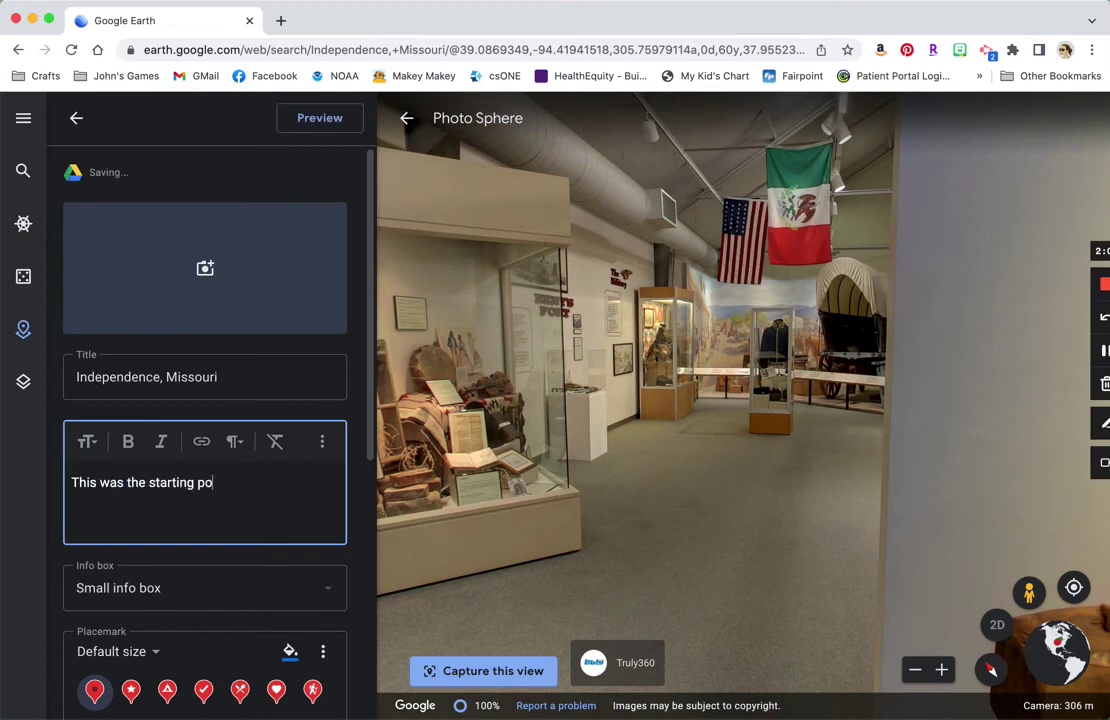
text(int in)
key(BackSpace)
key(BackSpace)
key(BackSpace)
text(on the Orego)
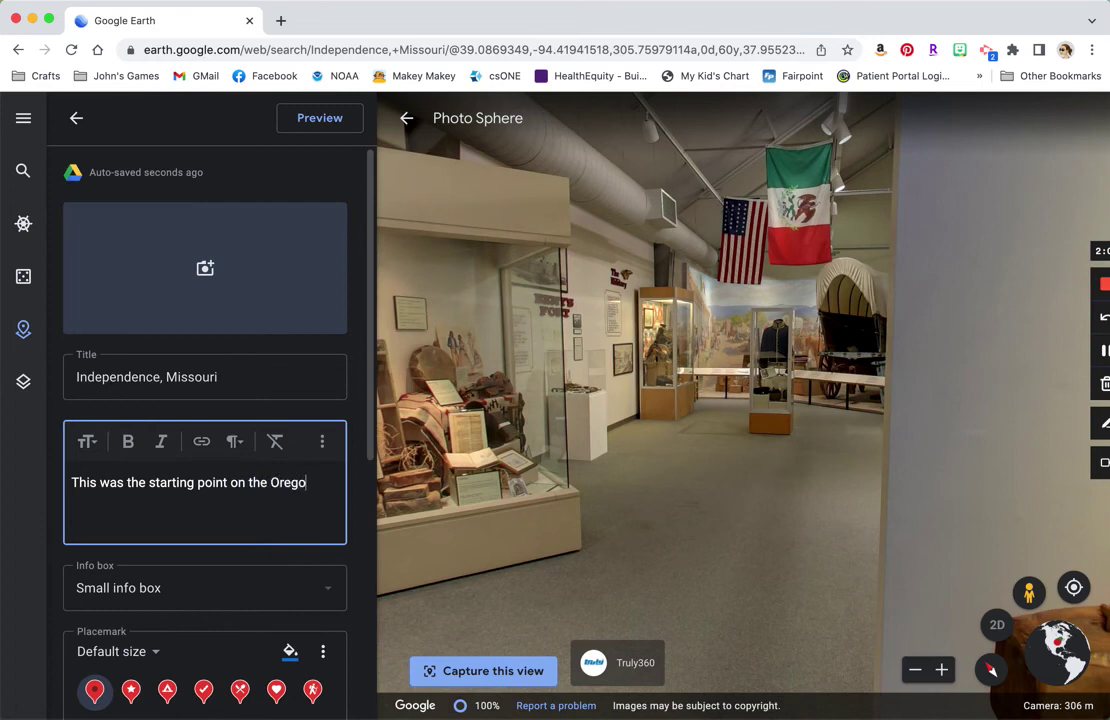
text(n Trail.)
Step: Review the placemark's icon and manual view settings and return to the Oregon Trail project overview
mouse_move(15, 250)
scroll(297, 575, down, 5)
scroll(297, 575, down, 4)
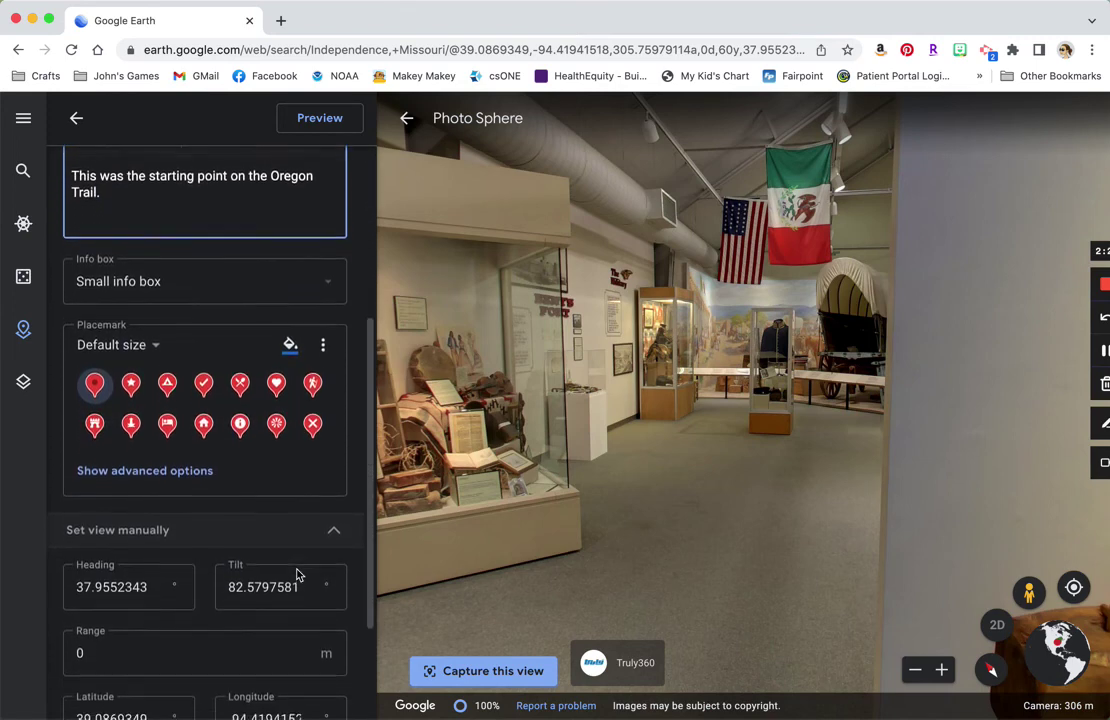
scroll(297, 575, down, 1)
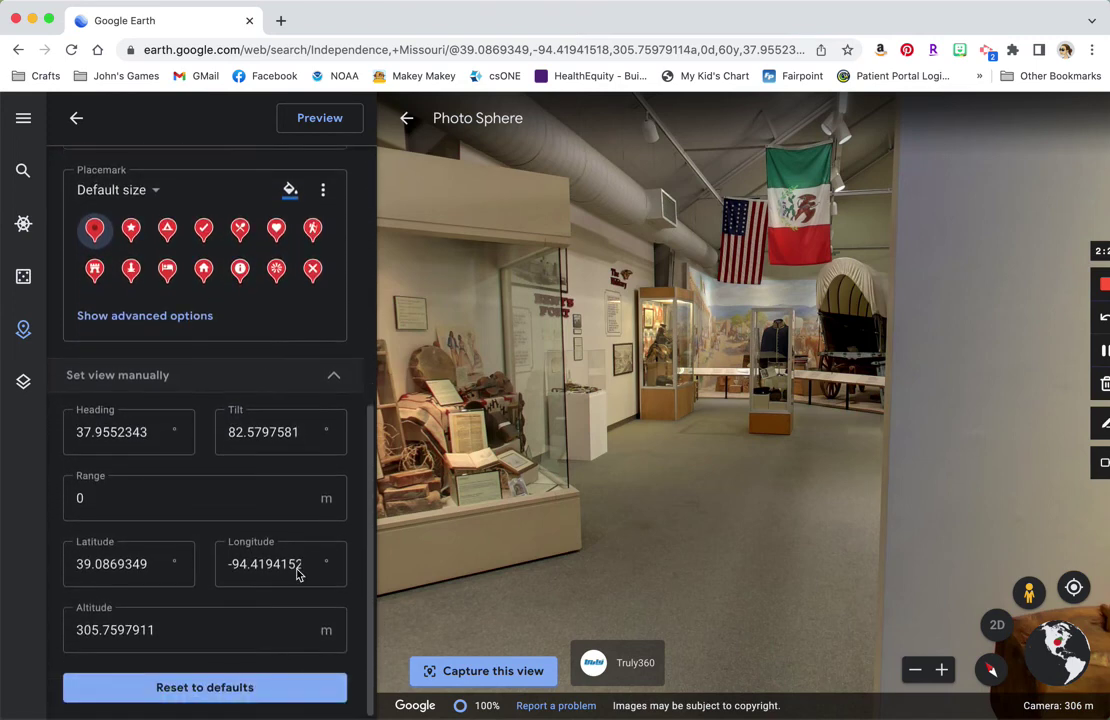
scroll(297, 570, up, 10)
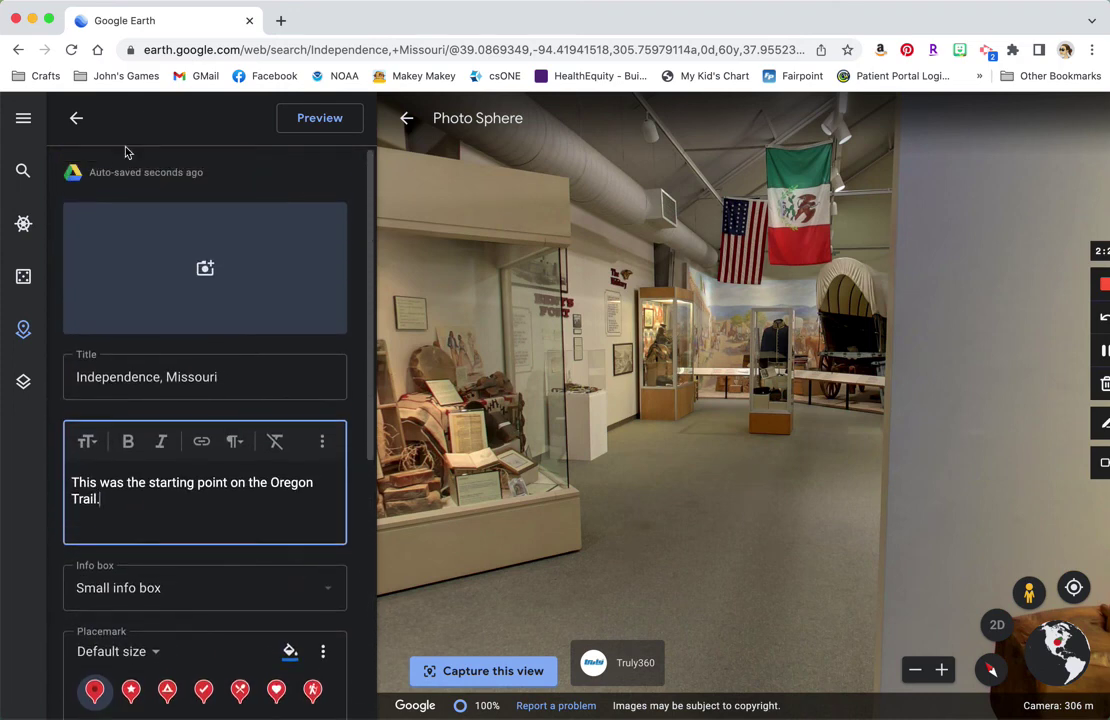
click(76, 119)
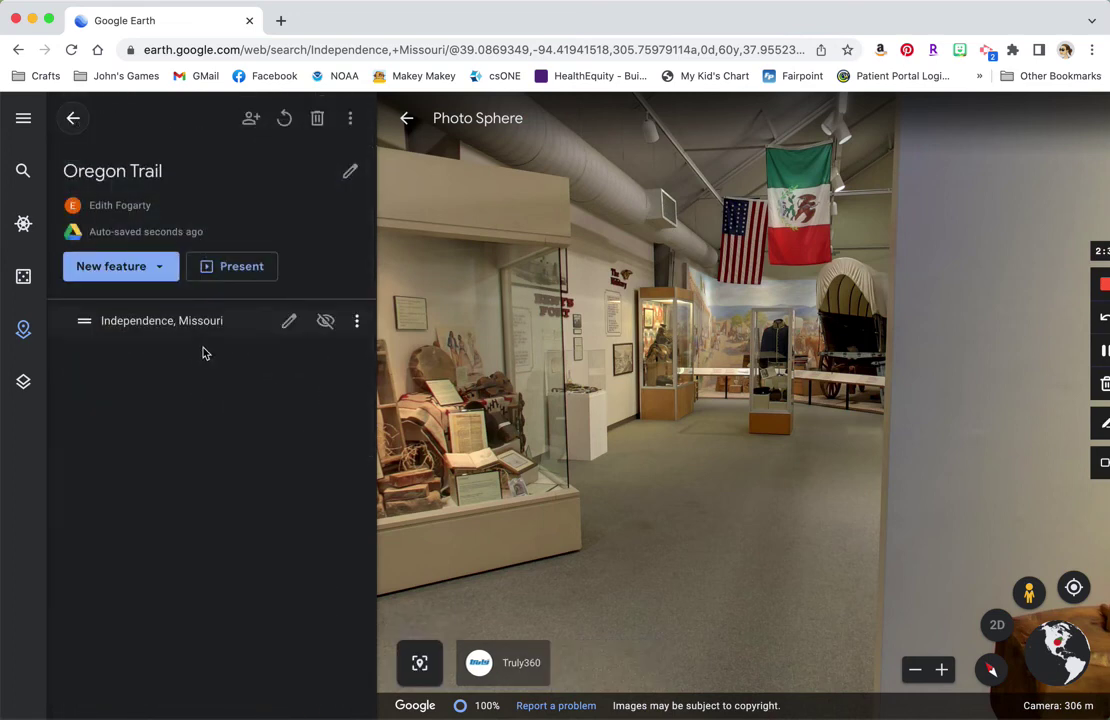
Step: Search for Chimney Rock, West Bayard, NE as a new place and add it to the project
click(162, 268)
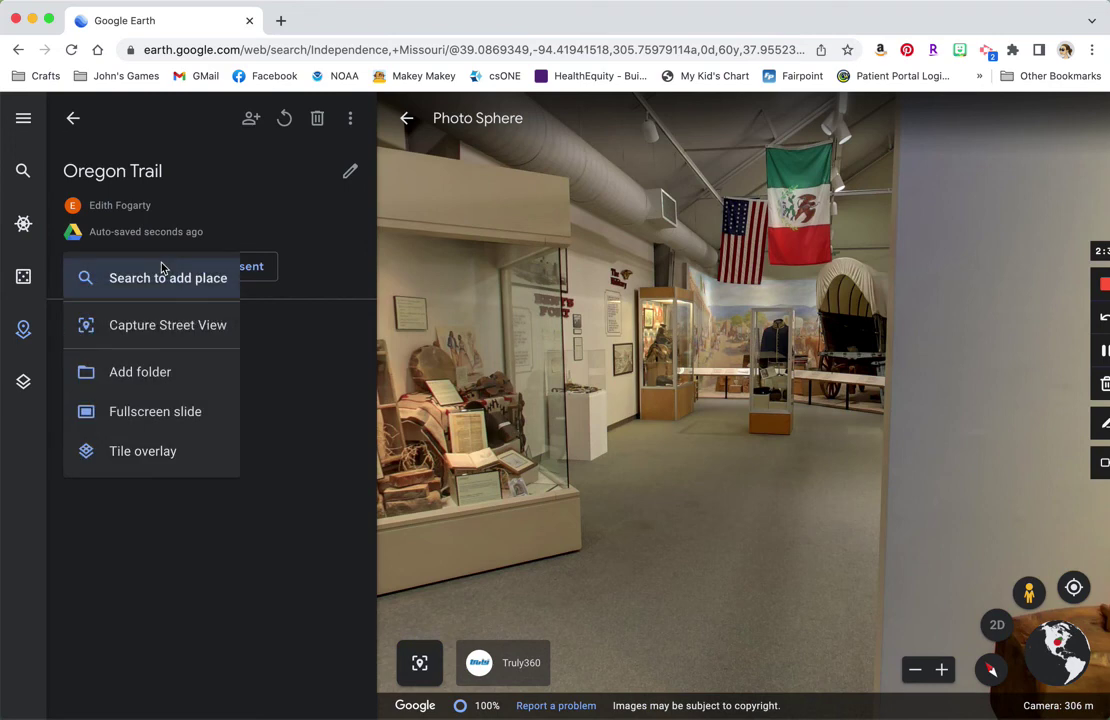
click(163, 280)
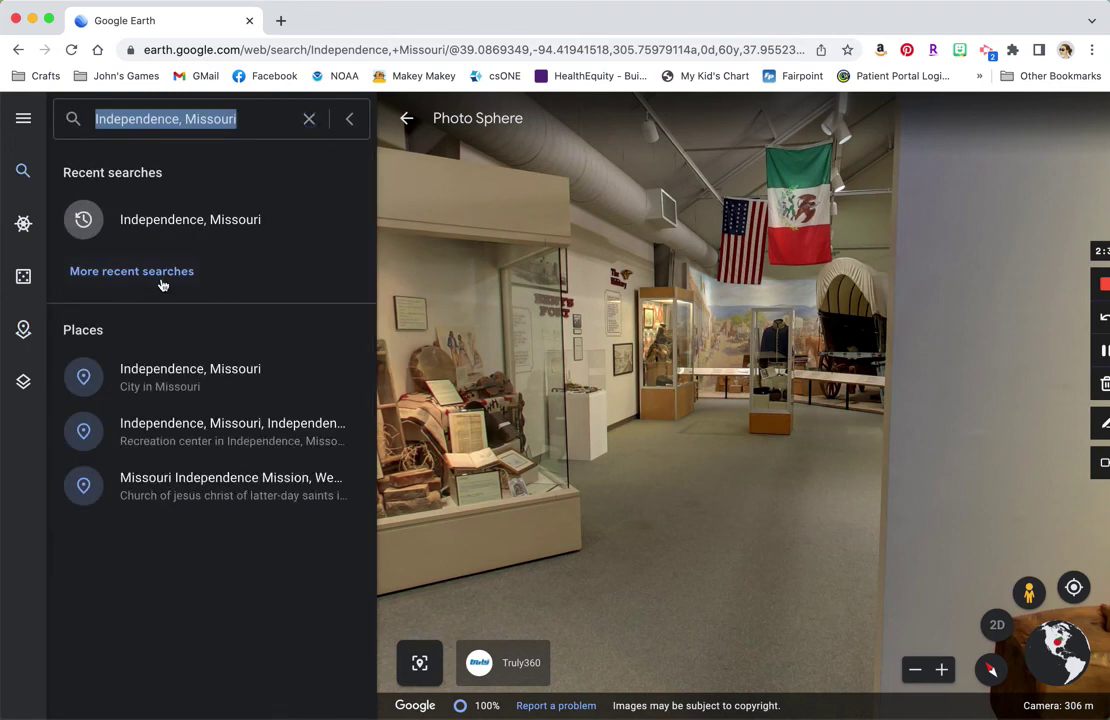
text(chim)
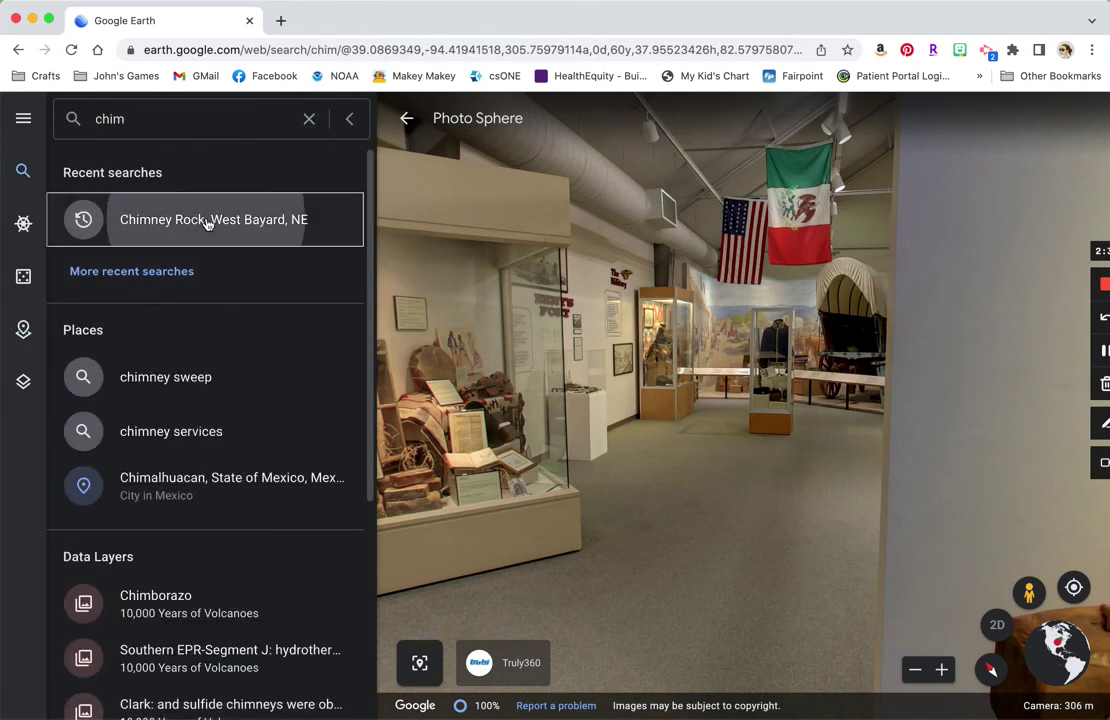
click(208, 219)
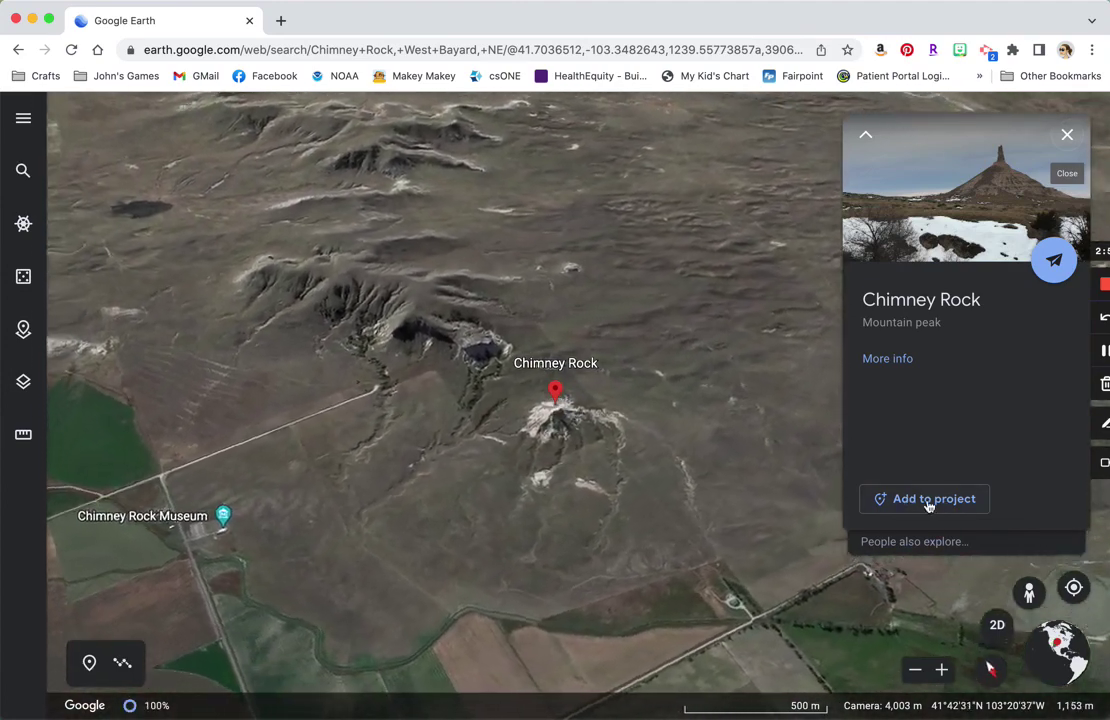
click(928, 500)
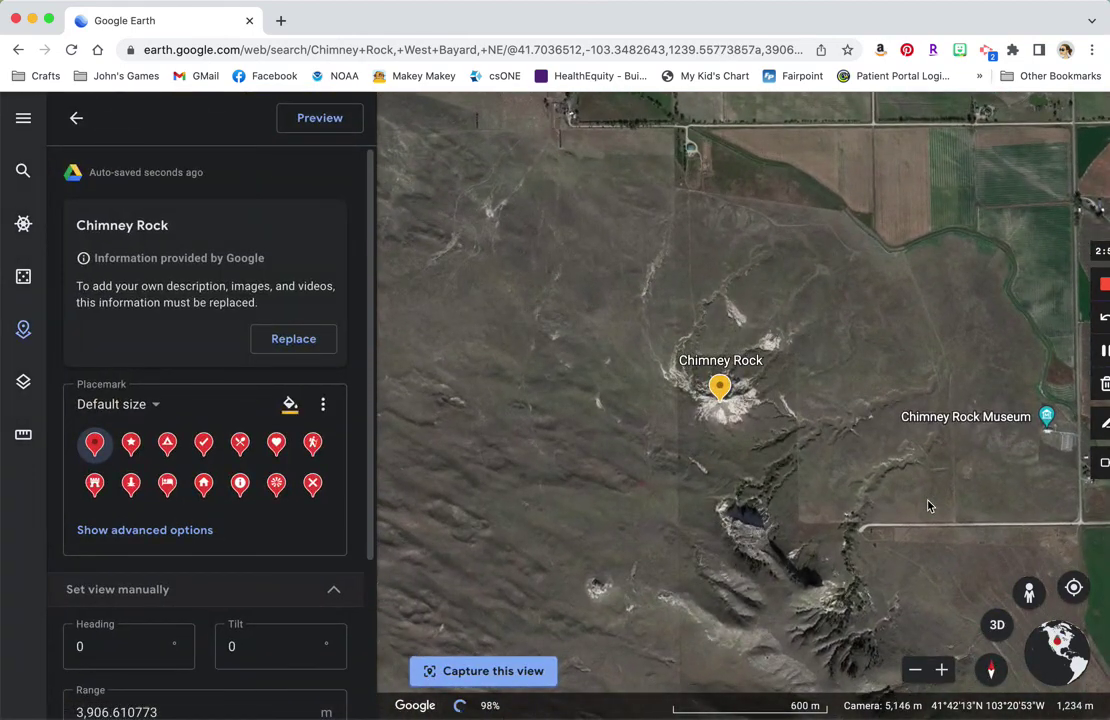
Step: Capture a closer overhead view of Chimney Rock for its placemark
click(942, 670)
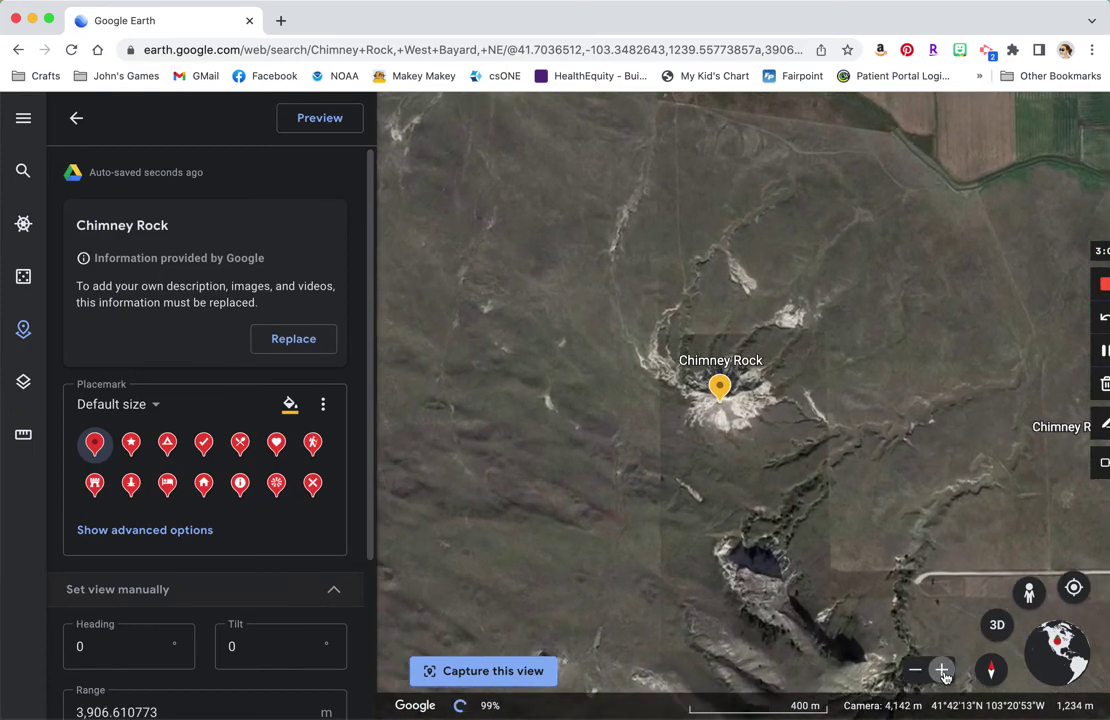
click(942, 670)
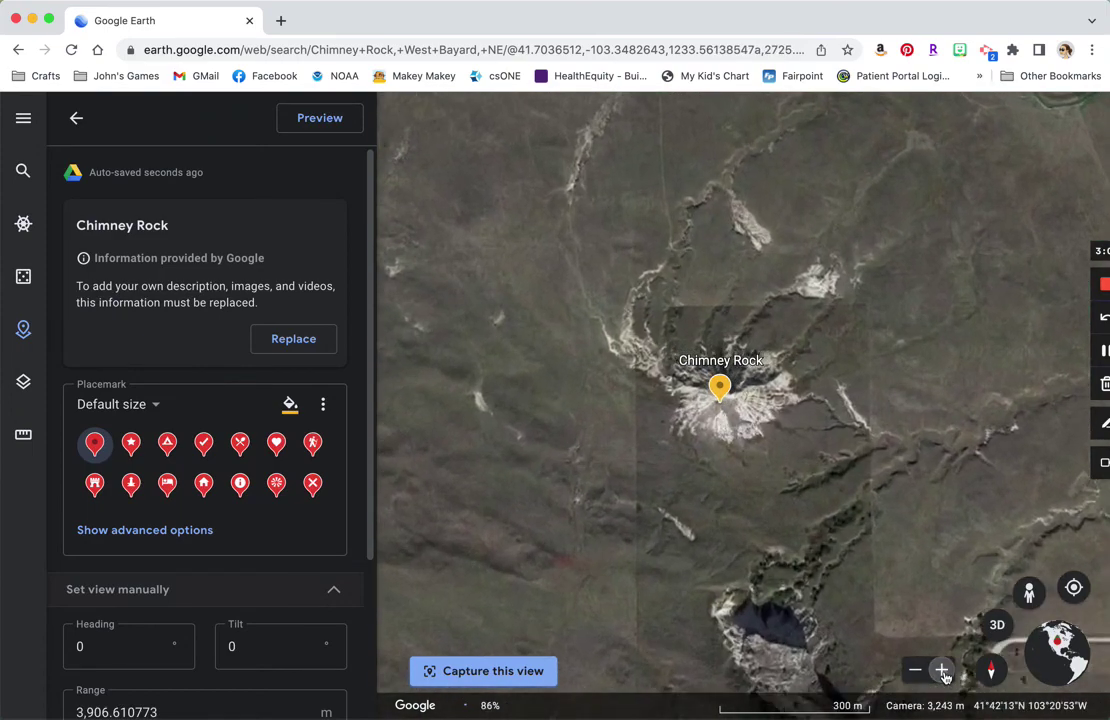
click(495, 679)
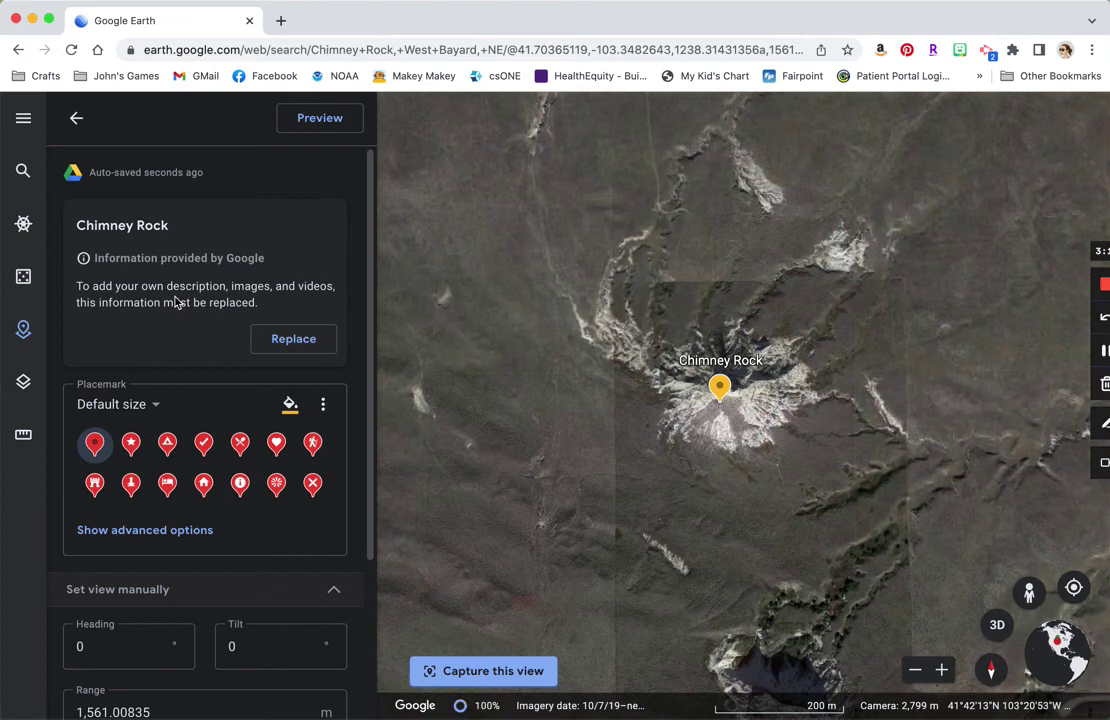
Step: Replace Chimney Rock's Google-provided information with the description "This was a landmark that pioneers looked for along the trail." and return to the project overview
click(294, 340)
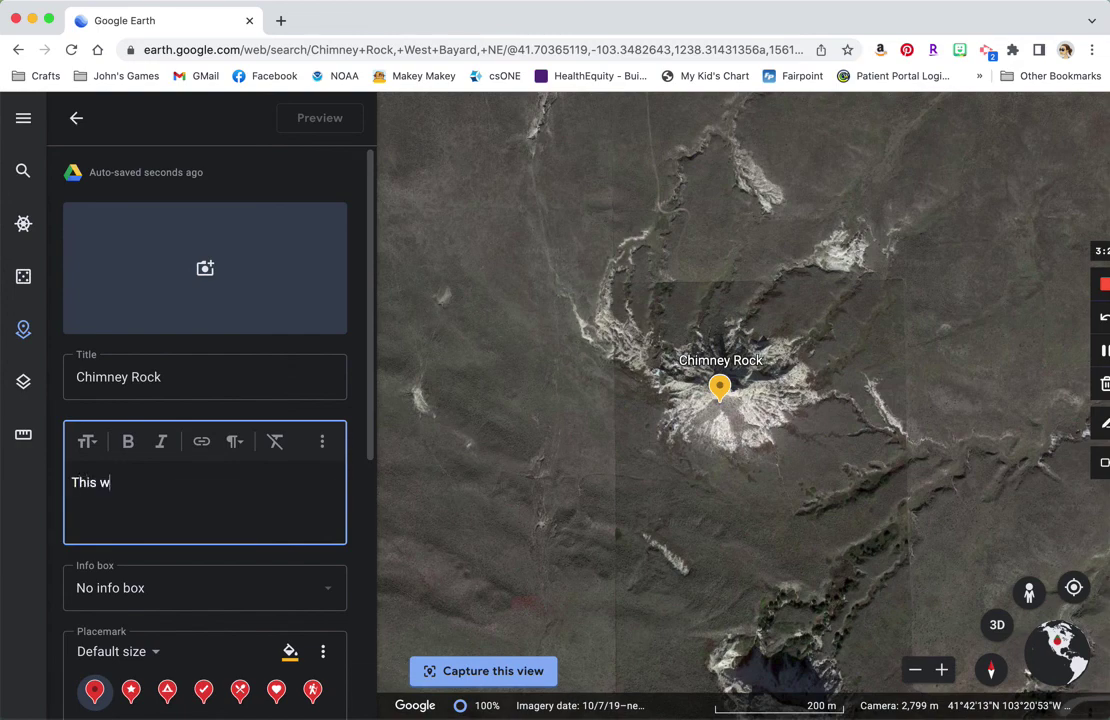
text(dmark )
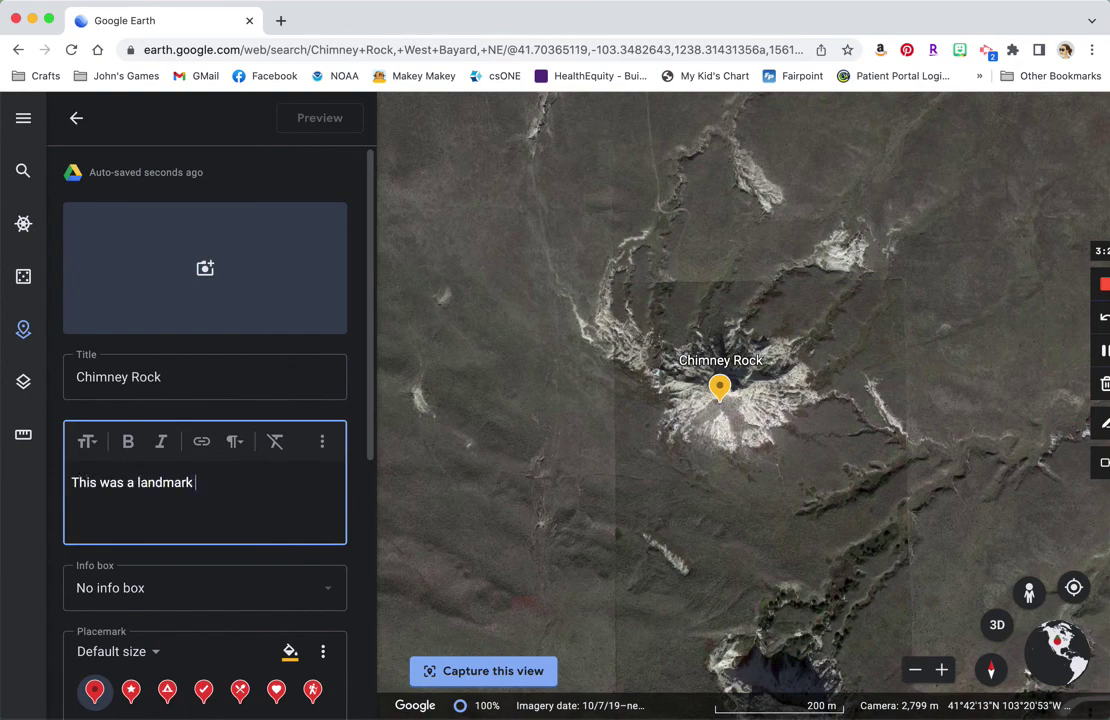
text(that pioneers)
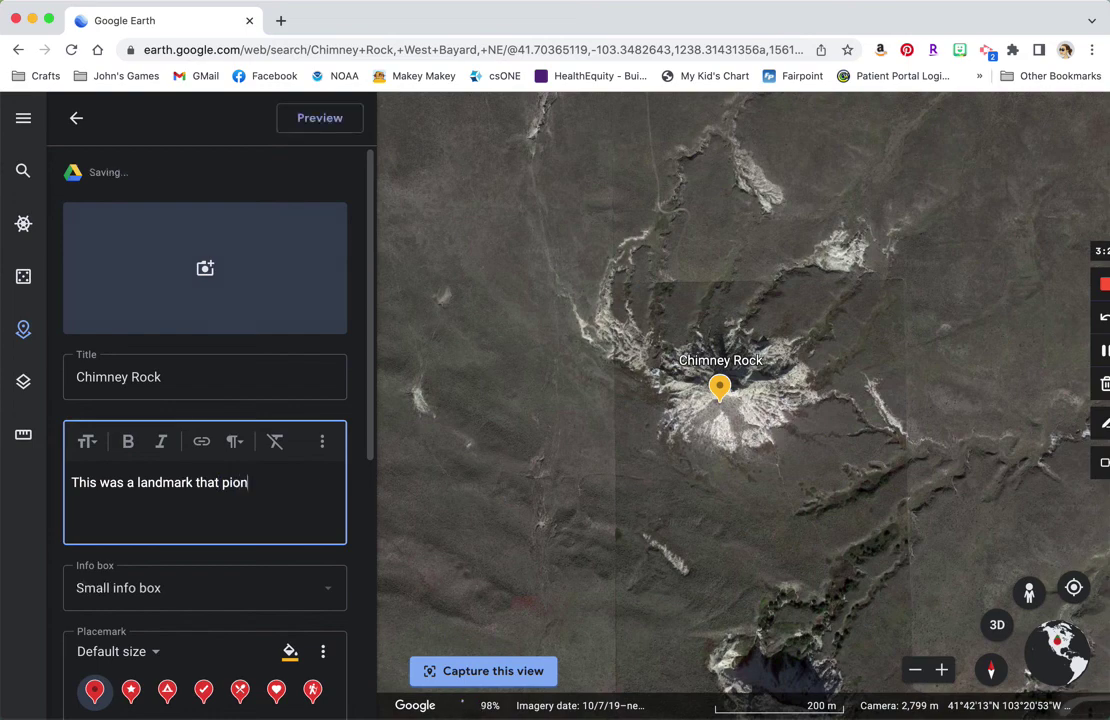
text(ooke)
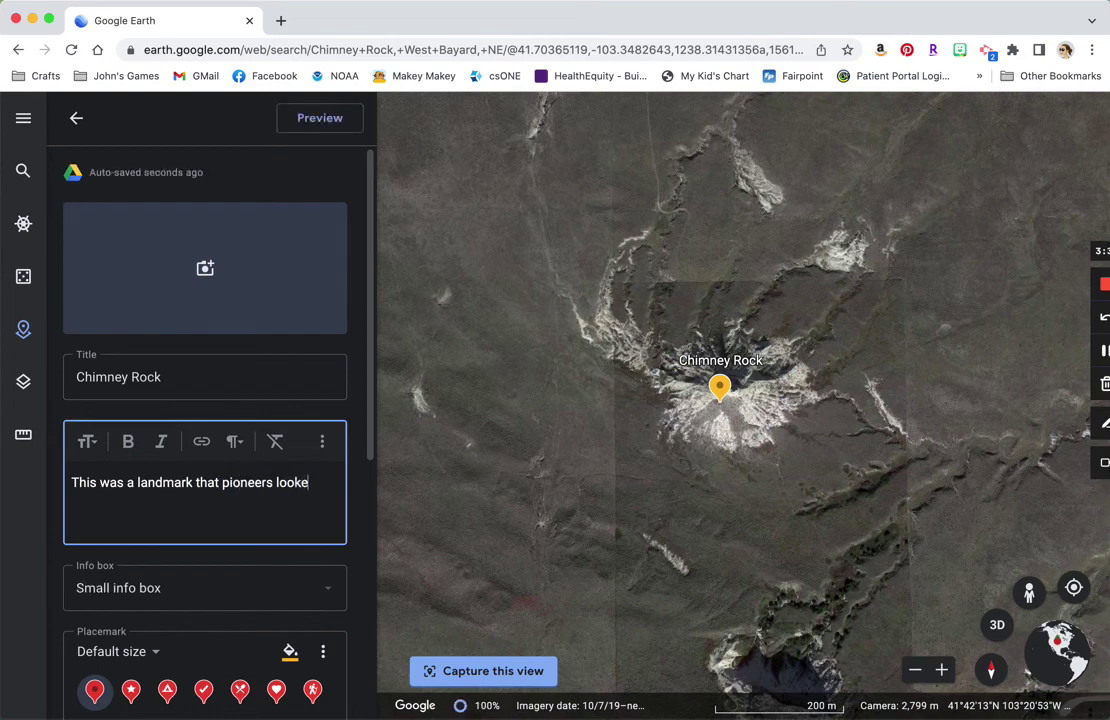
text(d for along the trail.)
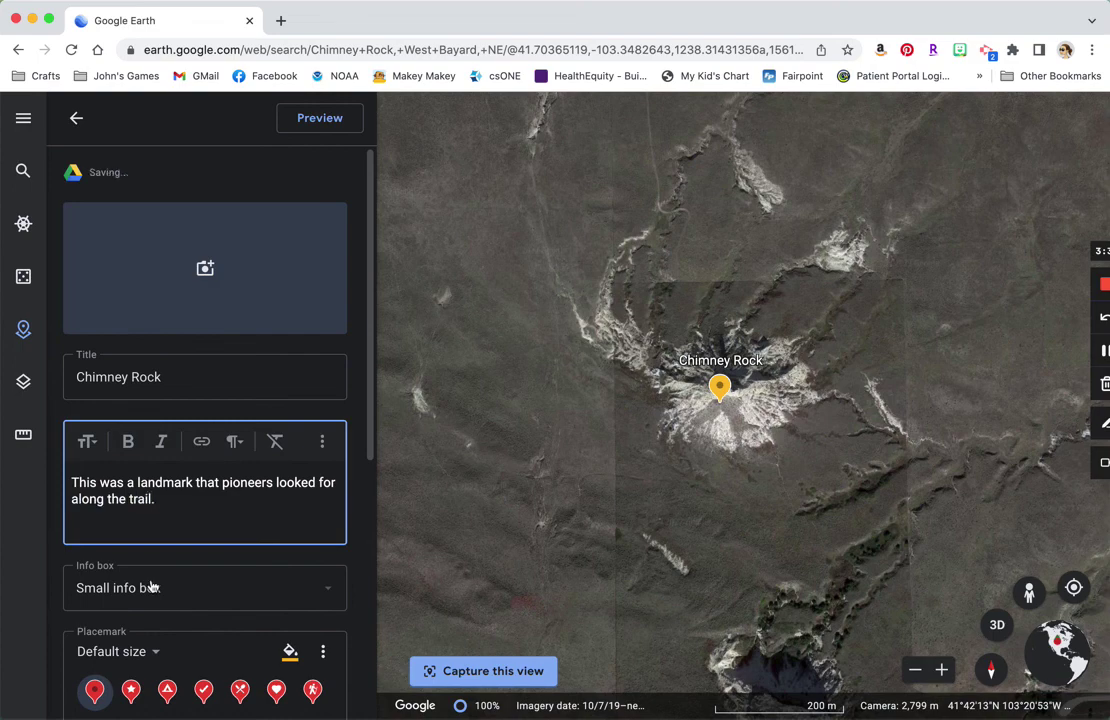
click(76, 120)
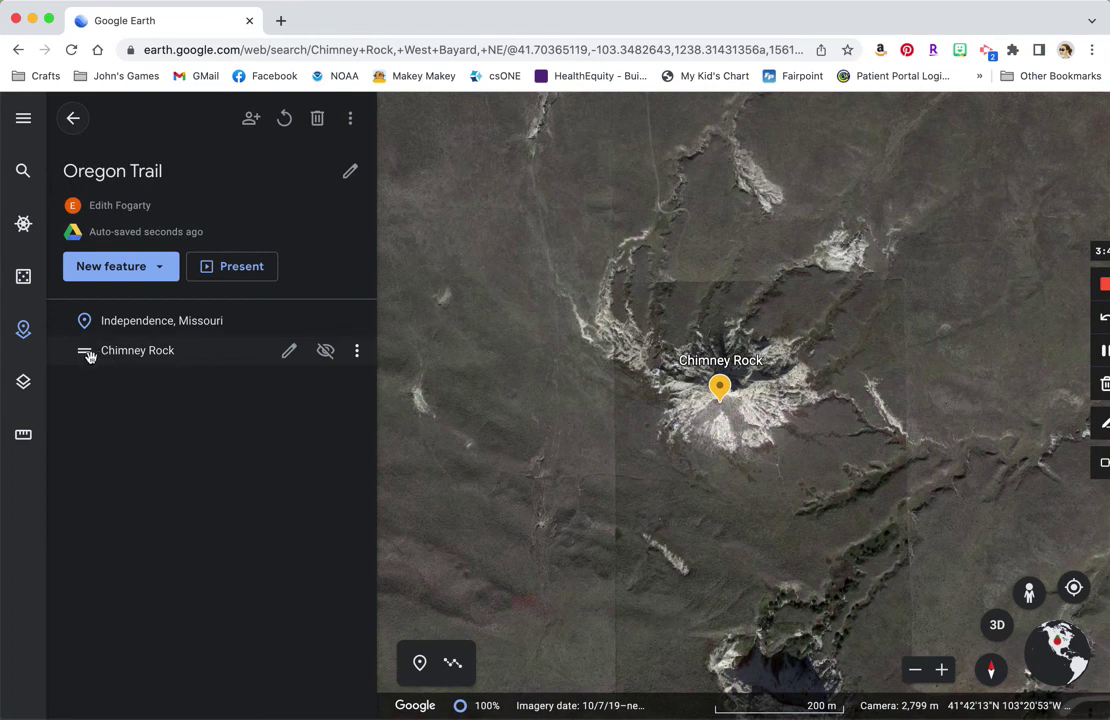
mouse_move(88, 352)
mouse_down()
mouse_move(83, 321)
mouse_move(84, 350)
mouse_up()
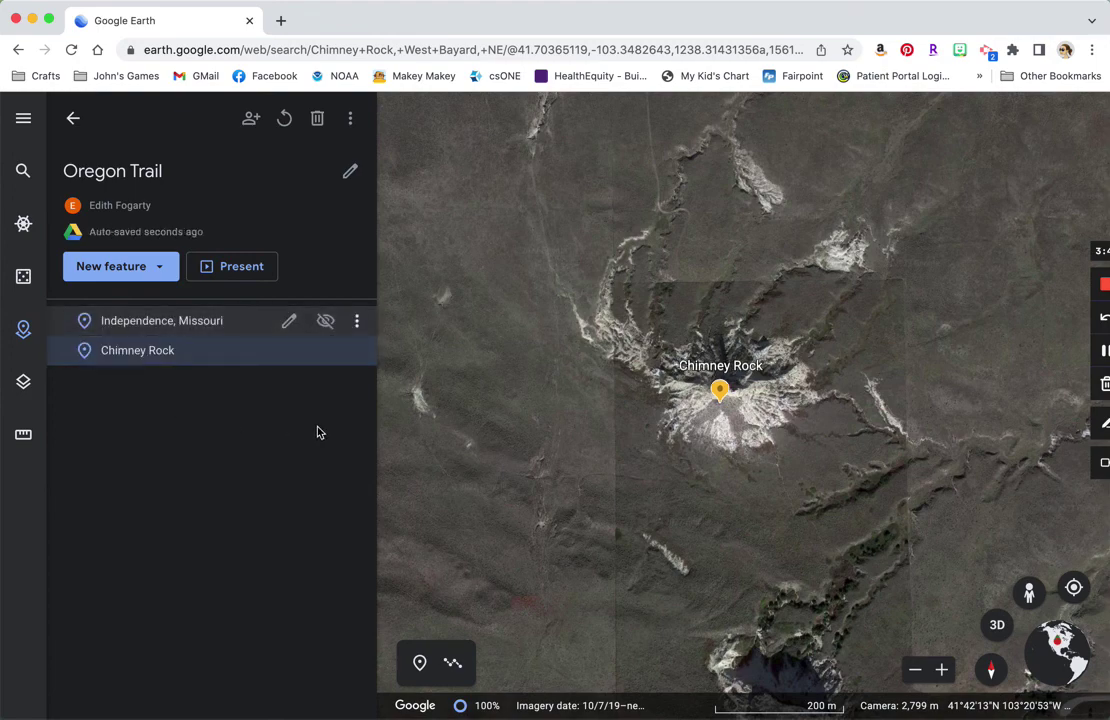
Step: Present the Oregon Trail project, expand its table of contents and advance from Independence, Missouri to the Chimney Rock stop
click(245, 267)
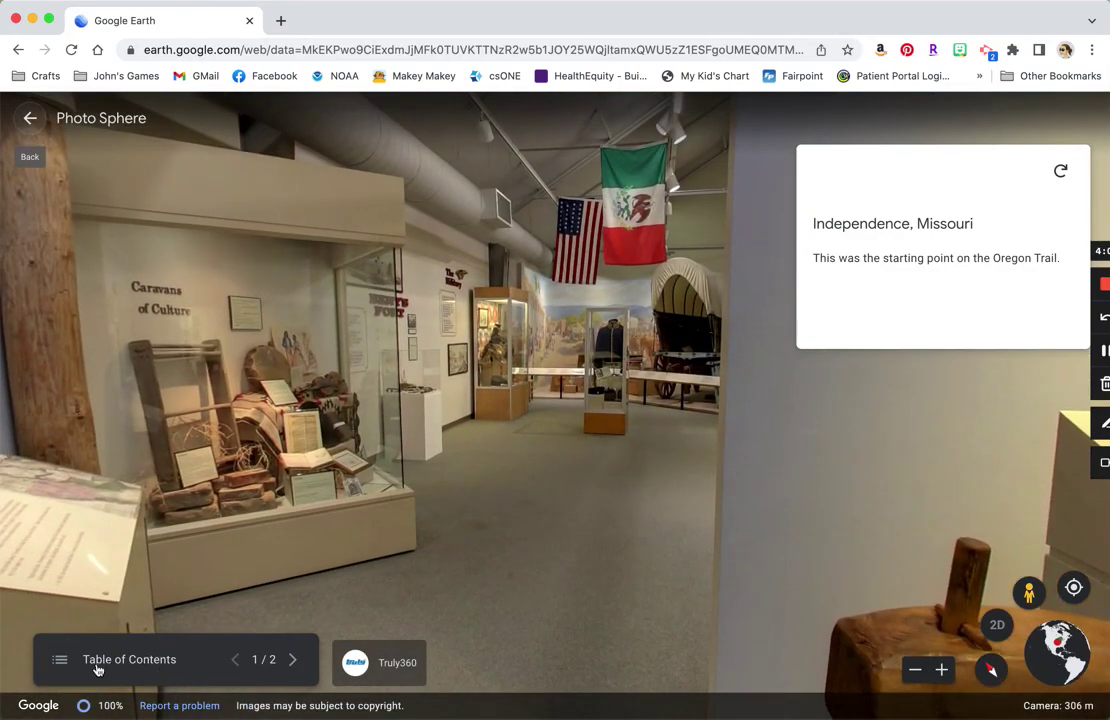
click(61, 664)
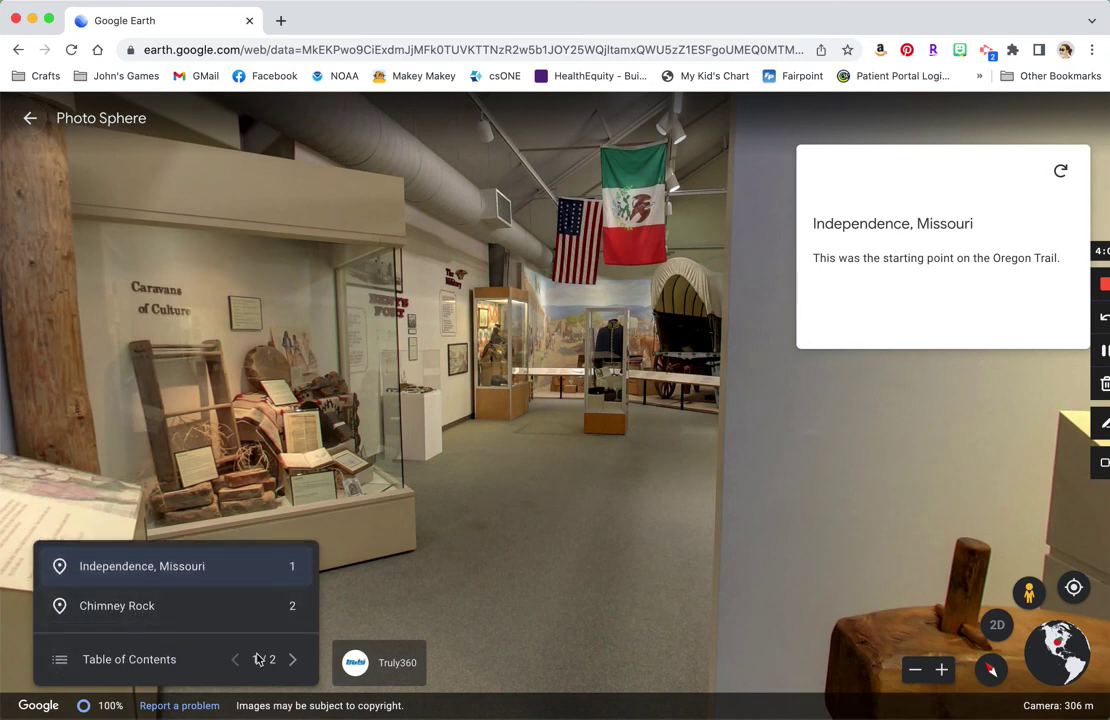
click(294, 662)
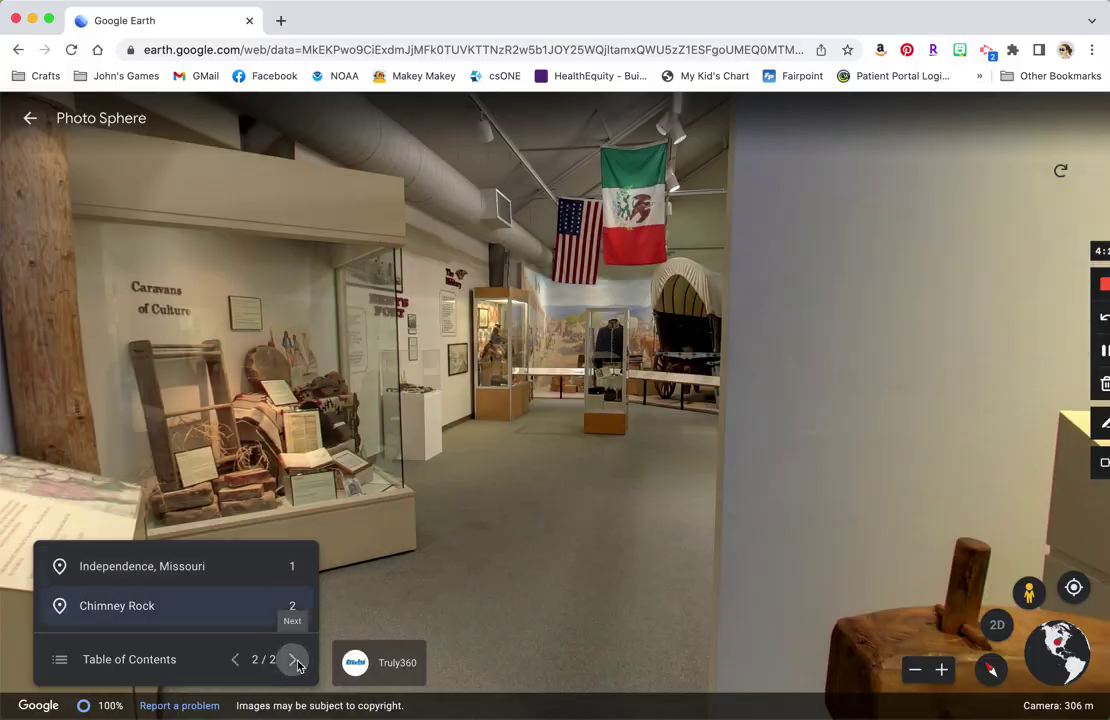